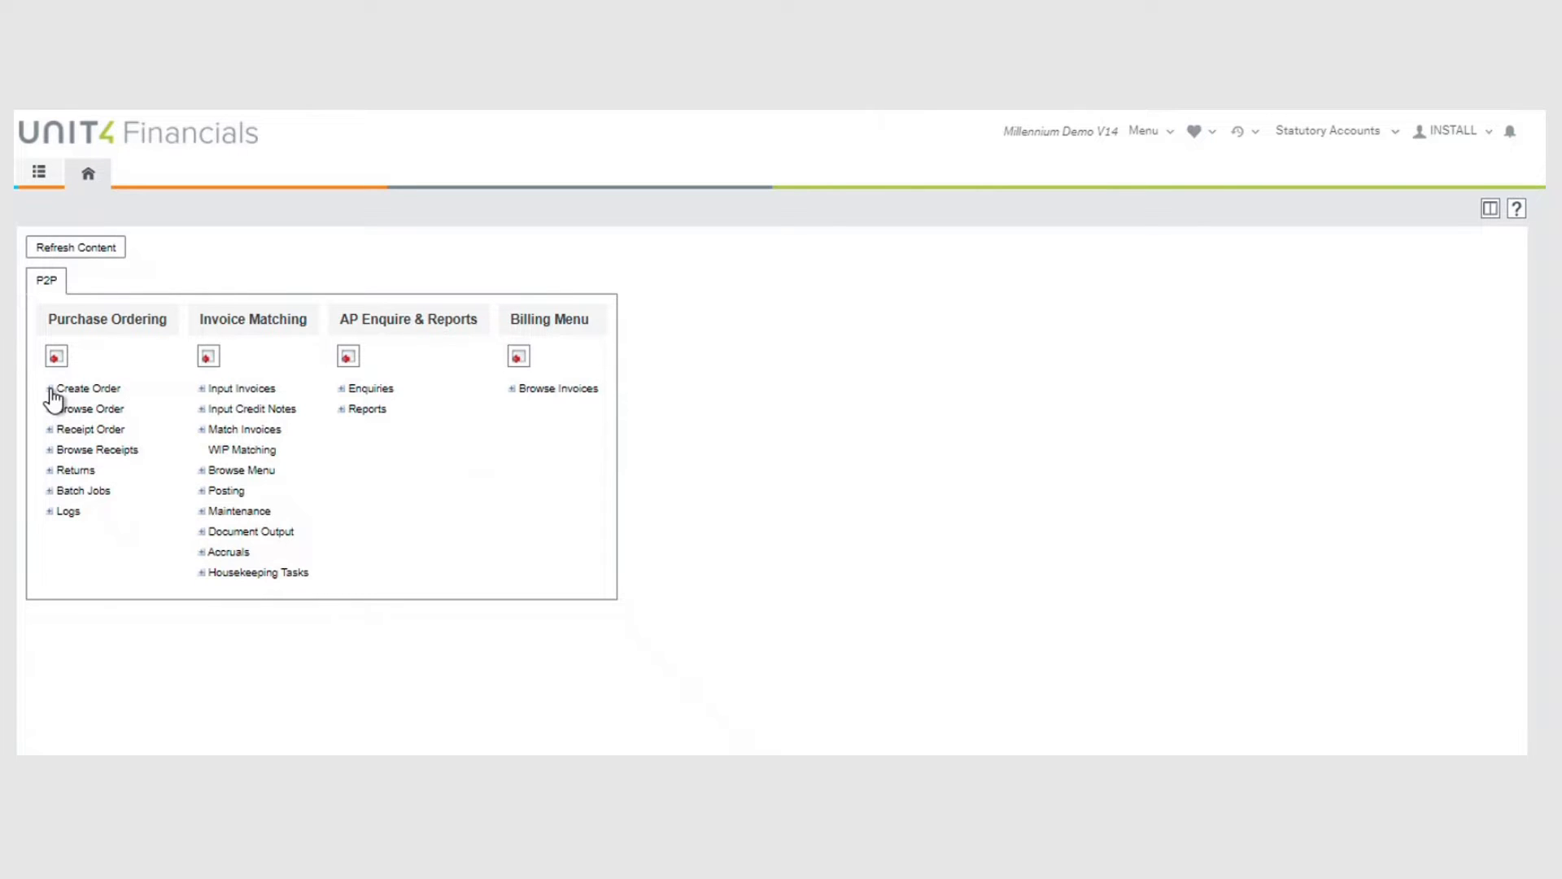
- Start a new general purchase order and check the available currency codes, keeping GBP
{"action": "left_click", "coordinate": [50, 390]}
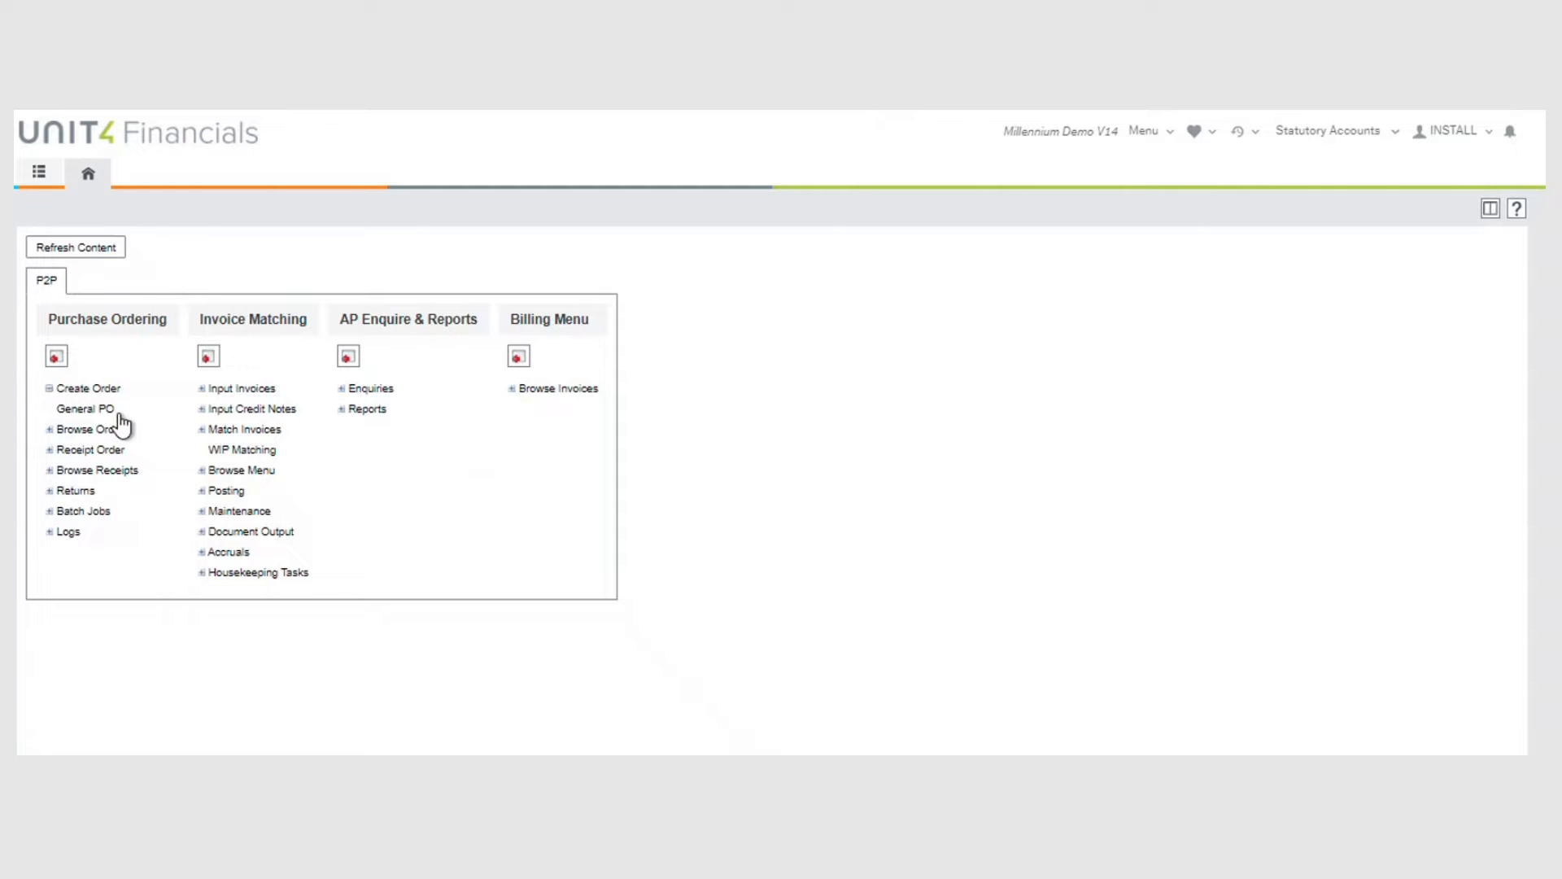
{"action": "left_click", "coordinate": [80, 415]}
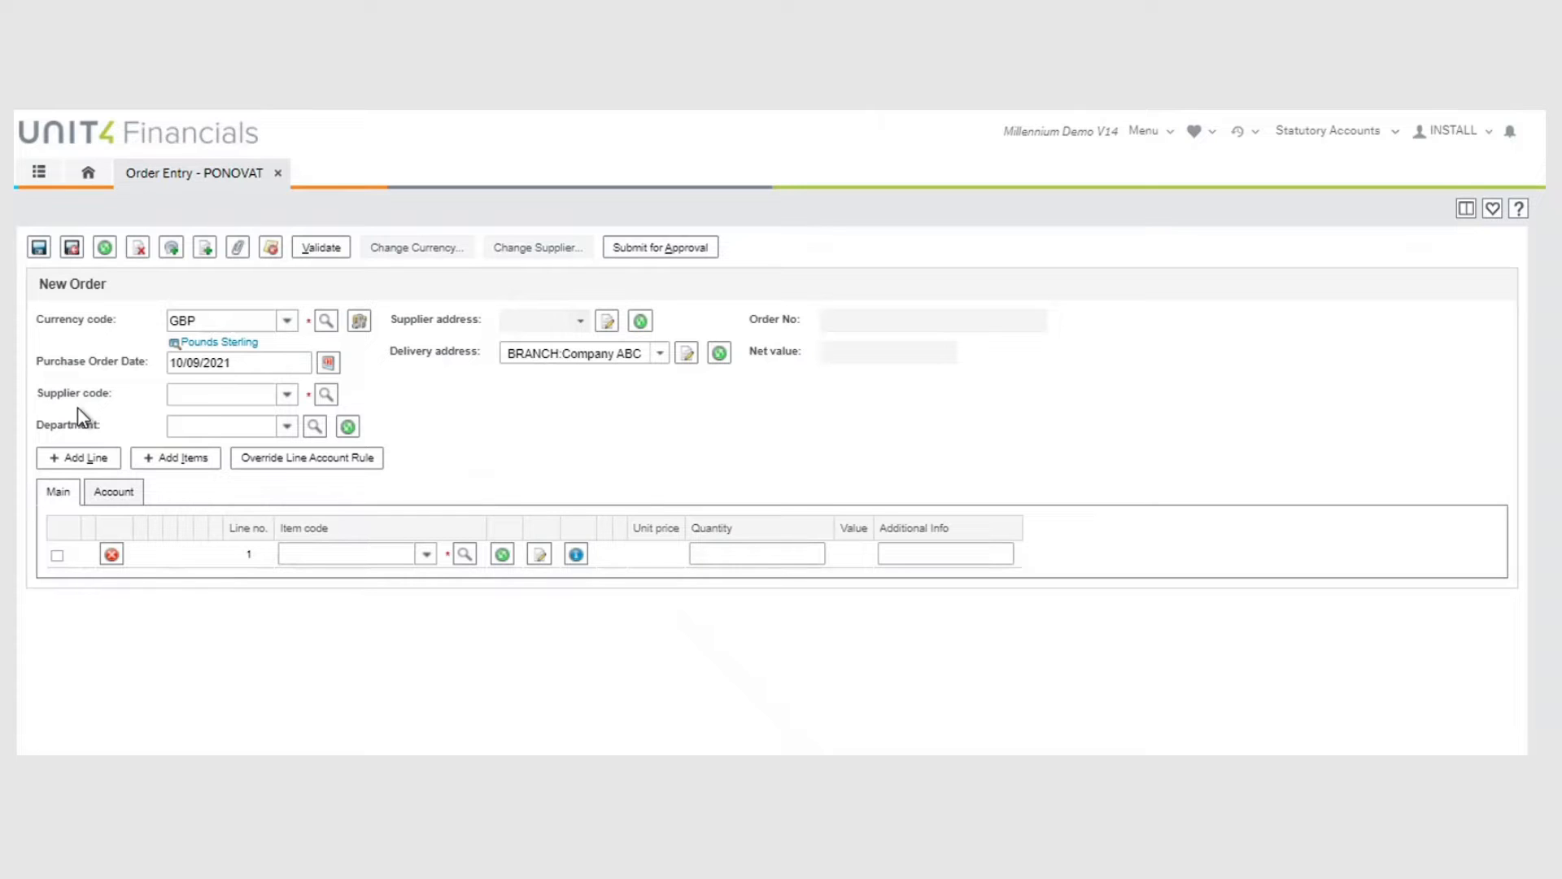
{"action": "left_click", "coordinate": [289, 324]}
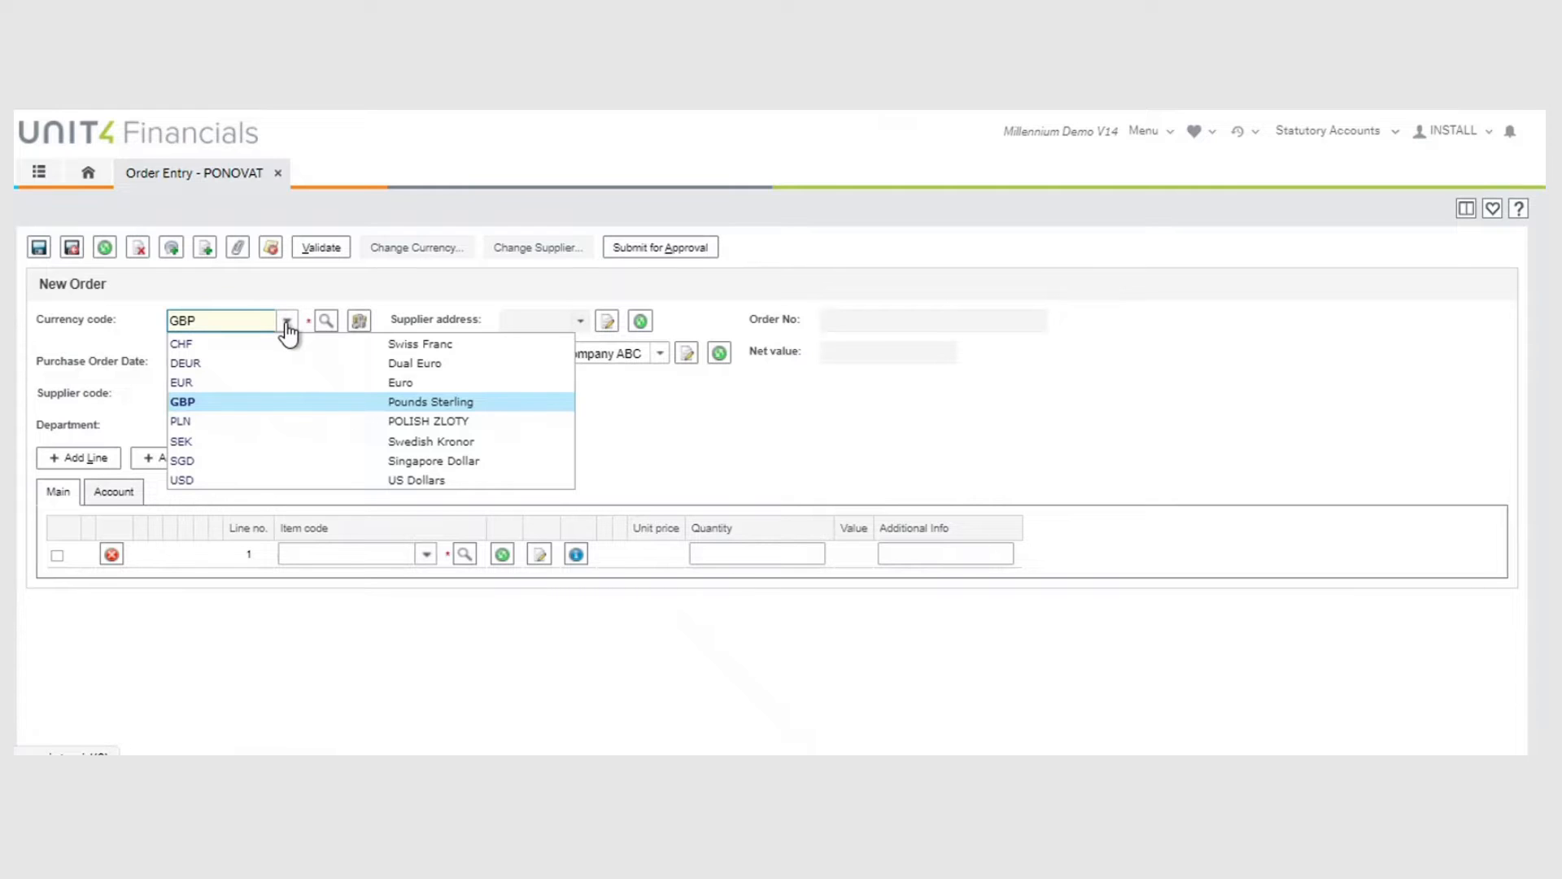
{"action": "left_click", "coordinate": [286, 321]}
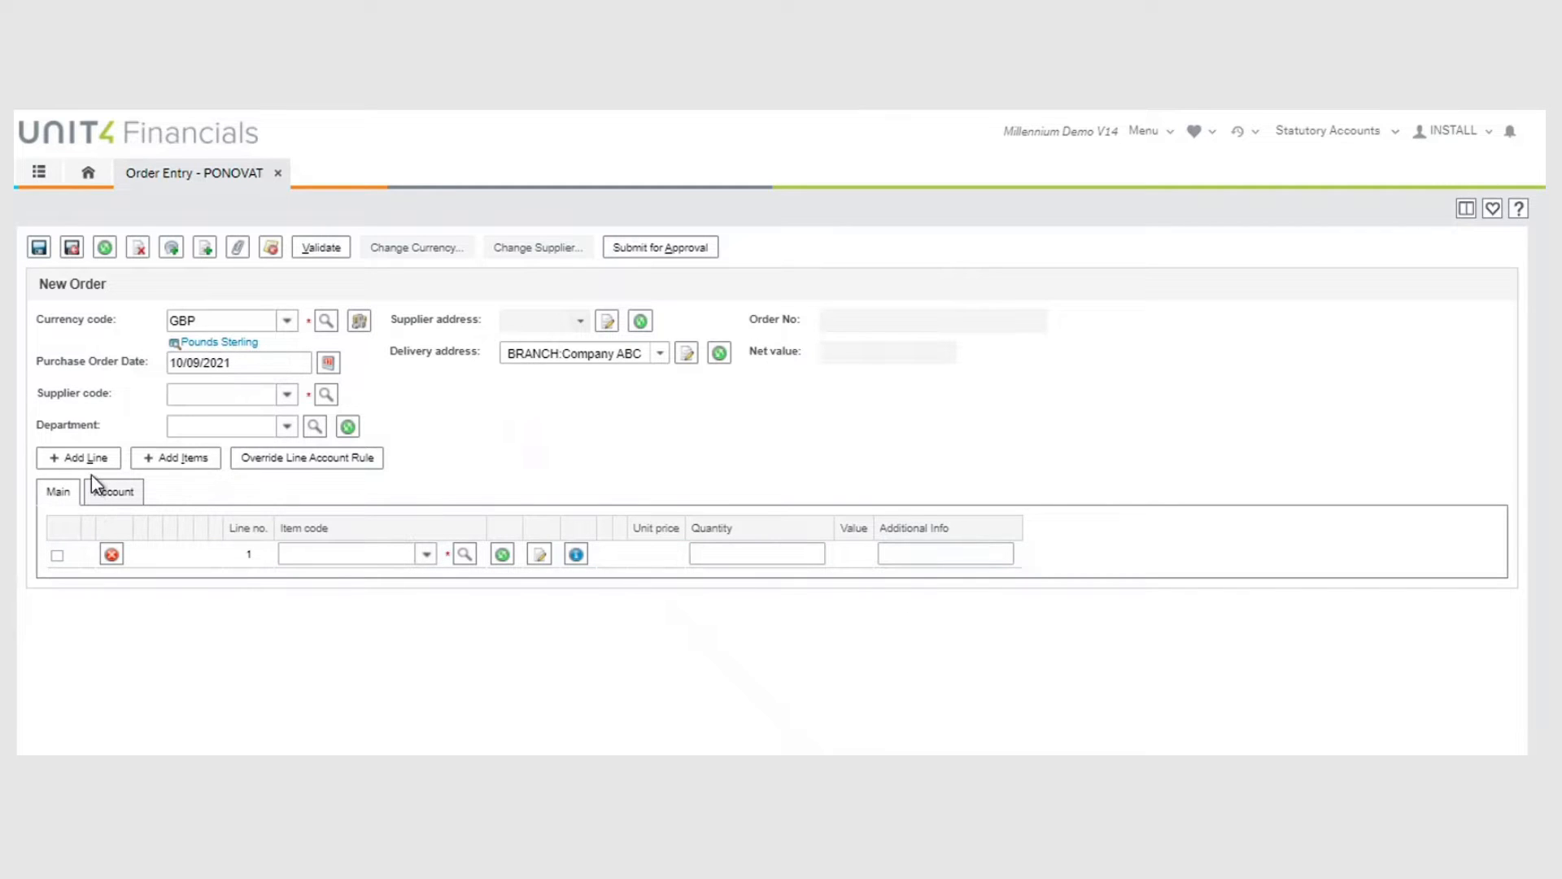
- Set the order's supplier to KPMG LLP and its department to Finance (D140)
{"action": "left_click", "coordinate": [209, 396]}
{"action": "type", "text": "KPM"}
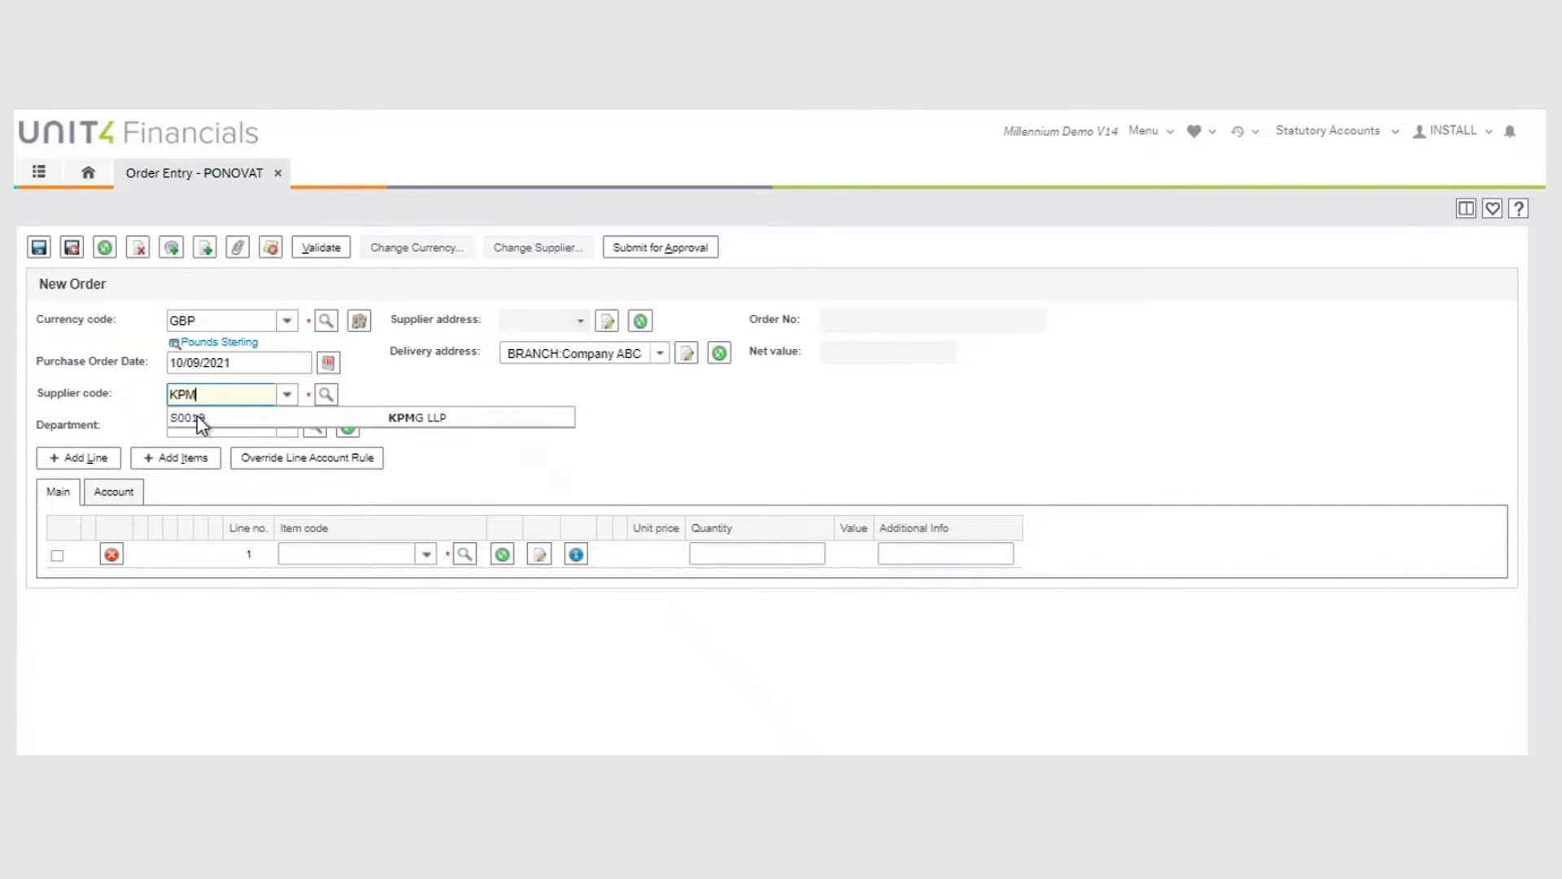
{"action": "left_click", "coordinate": [199, 420]}
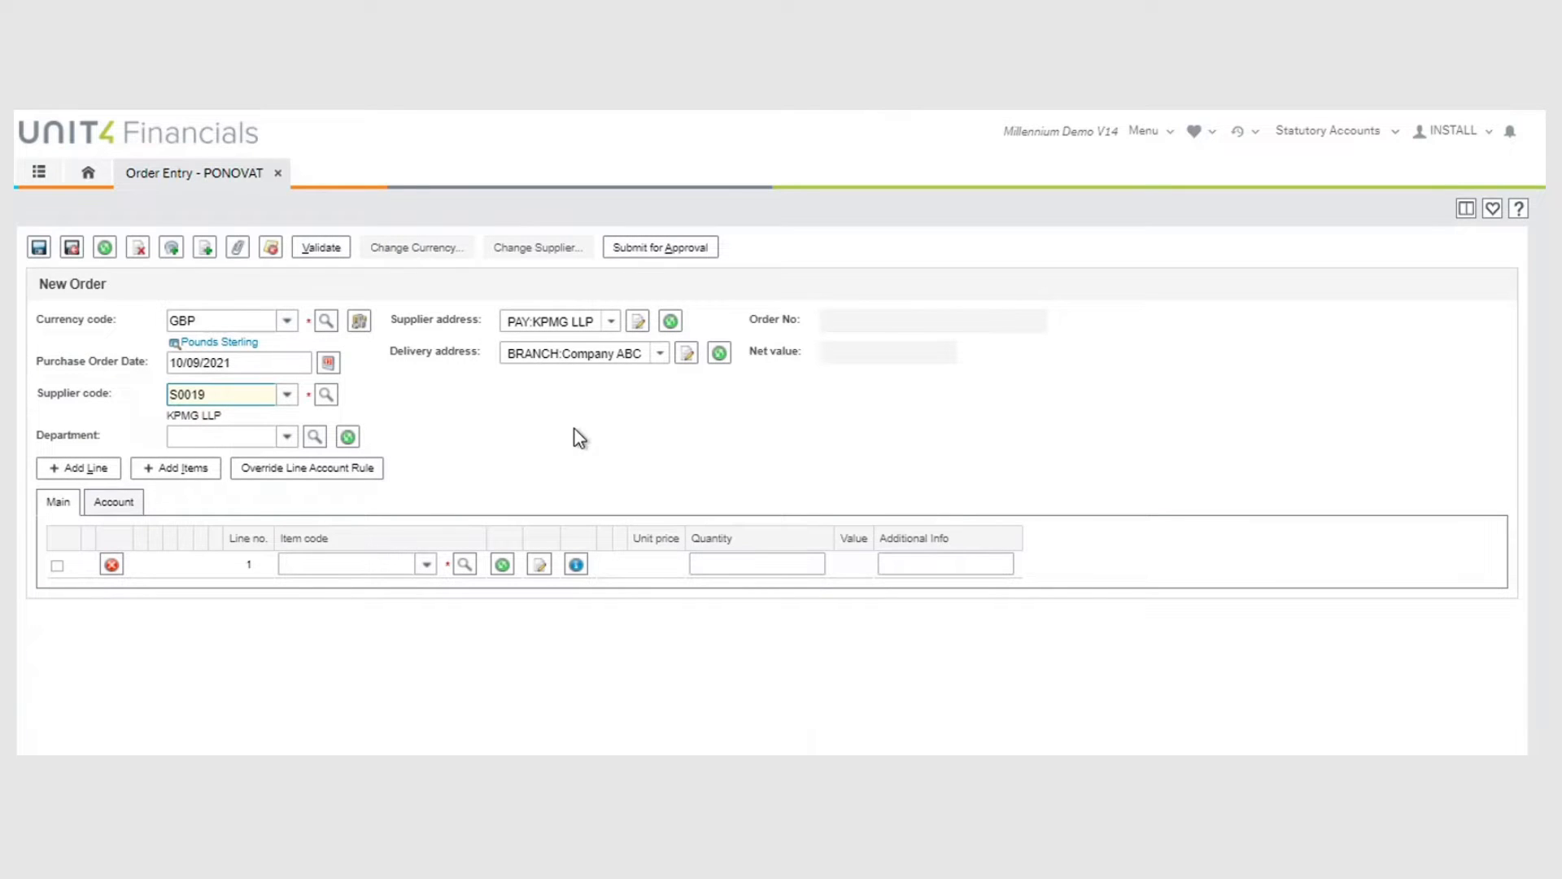
{"action": "left_click", "coordinate": [213, 440]}
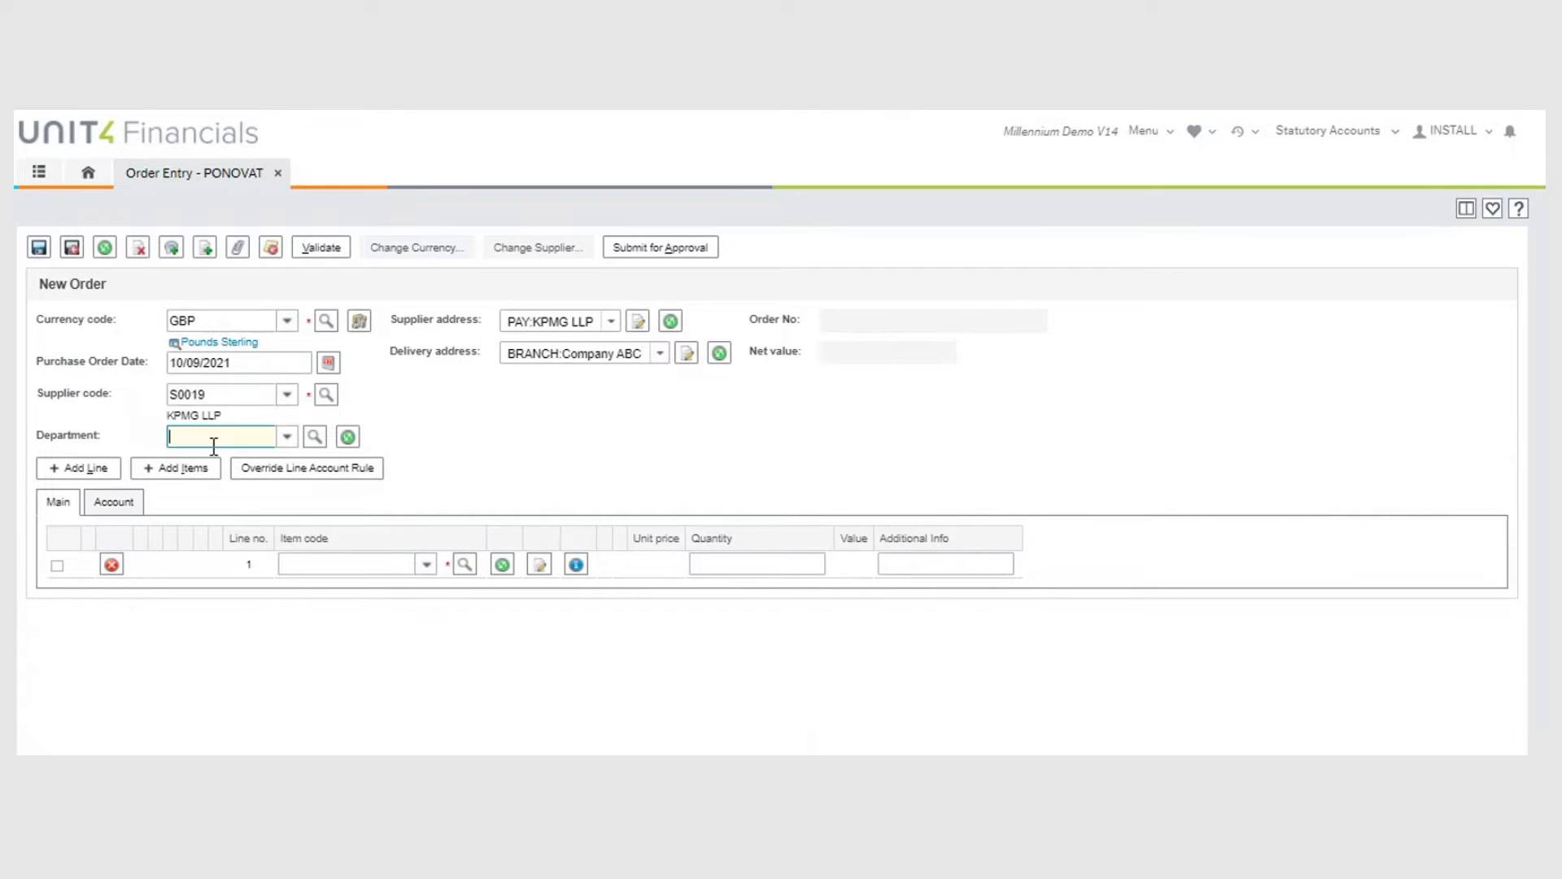
{"action": "type", "text": "FIN"}
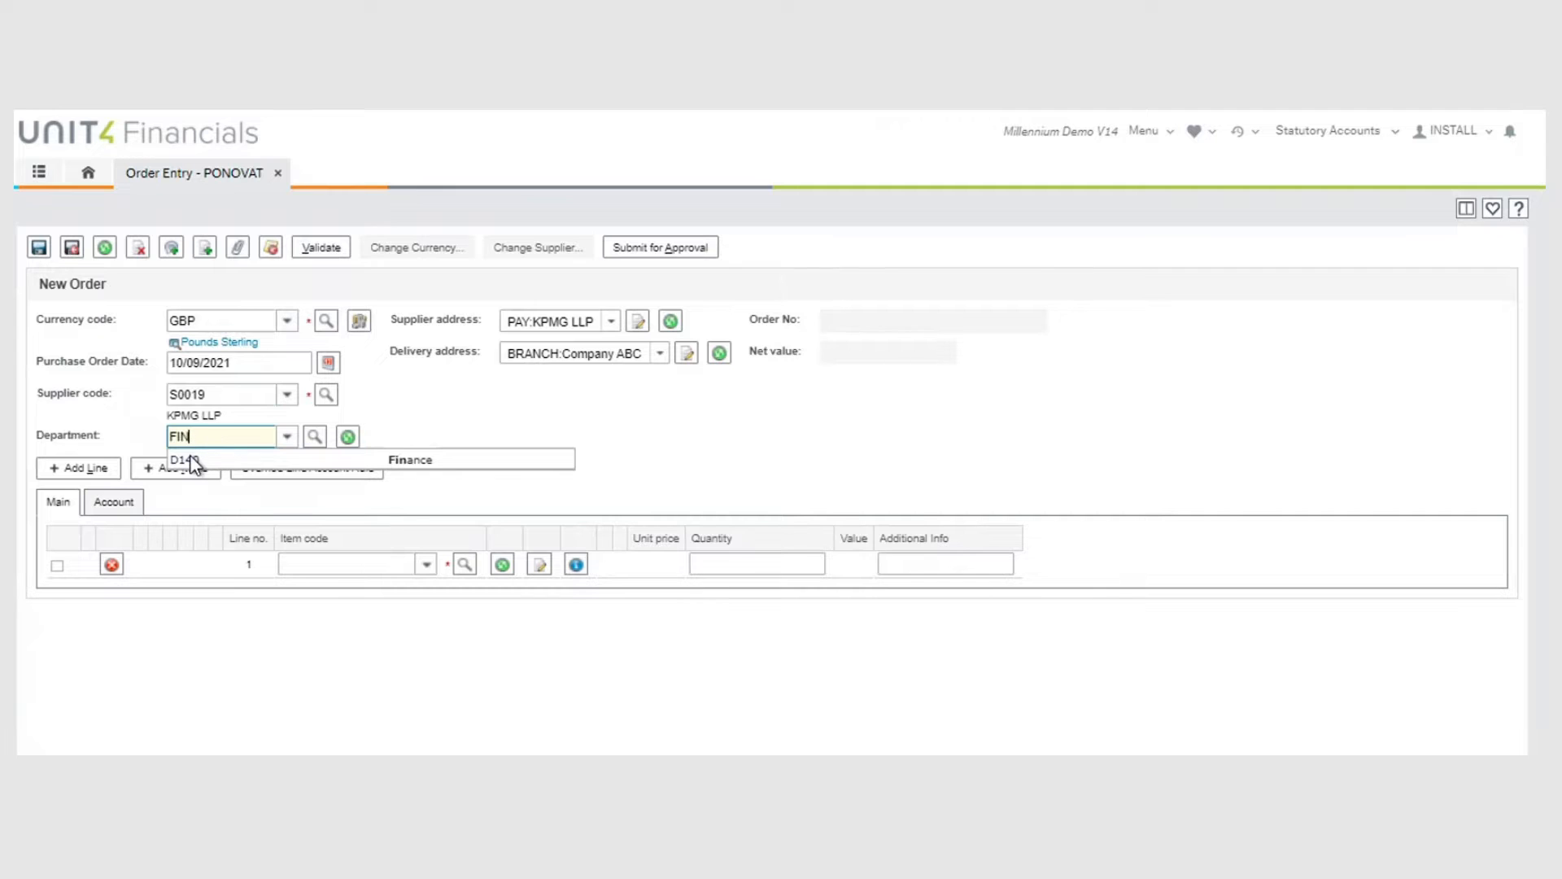
{"action": "left_click", "coordinate": [189, 460]}
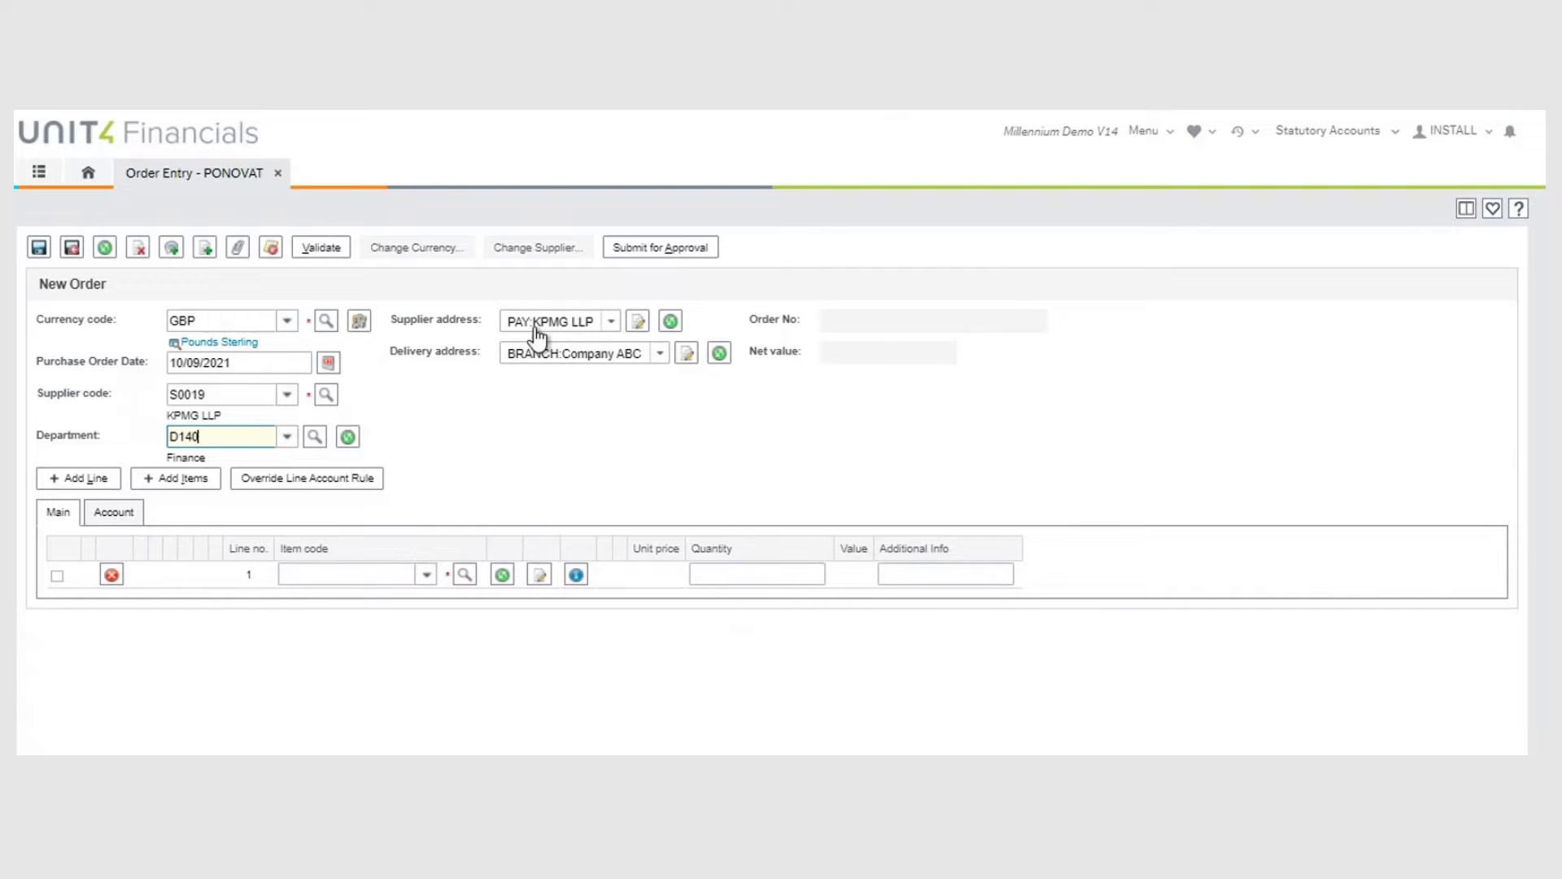
- Review the supplier's address details and return to the order
{"action": "left_click", "coordinate": [638, 324]}
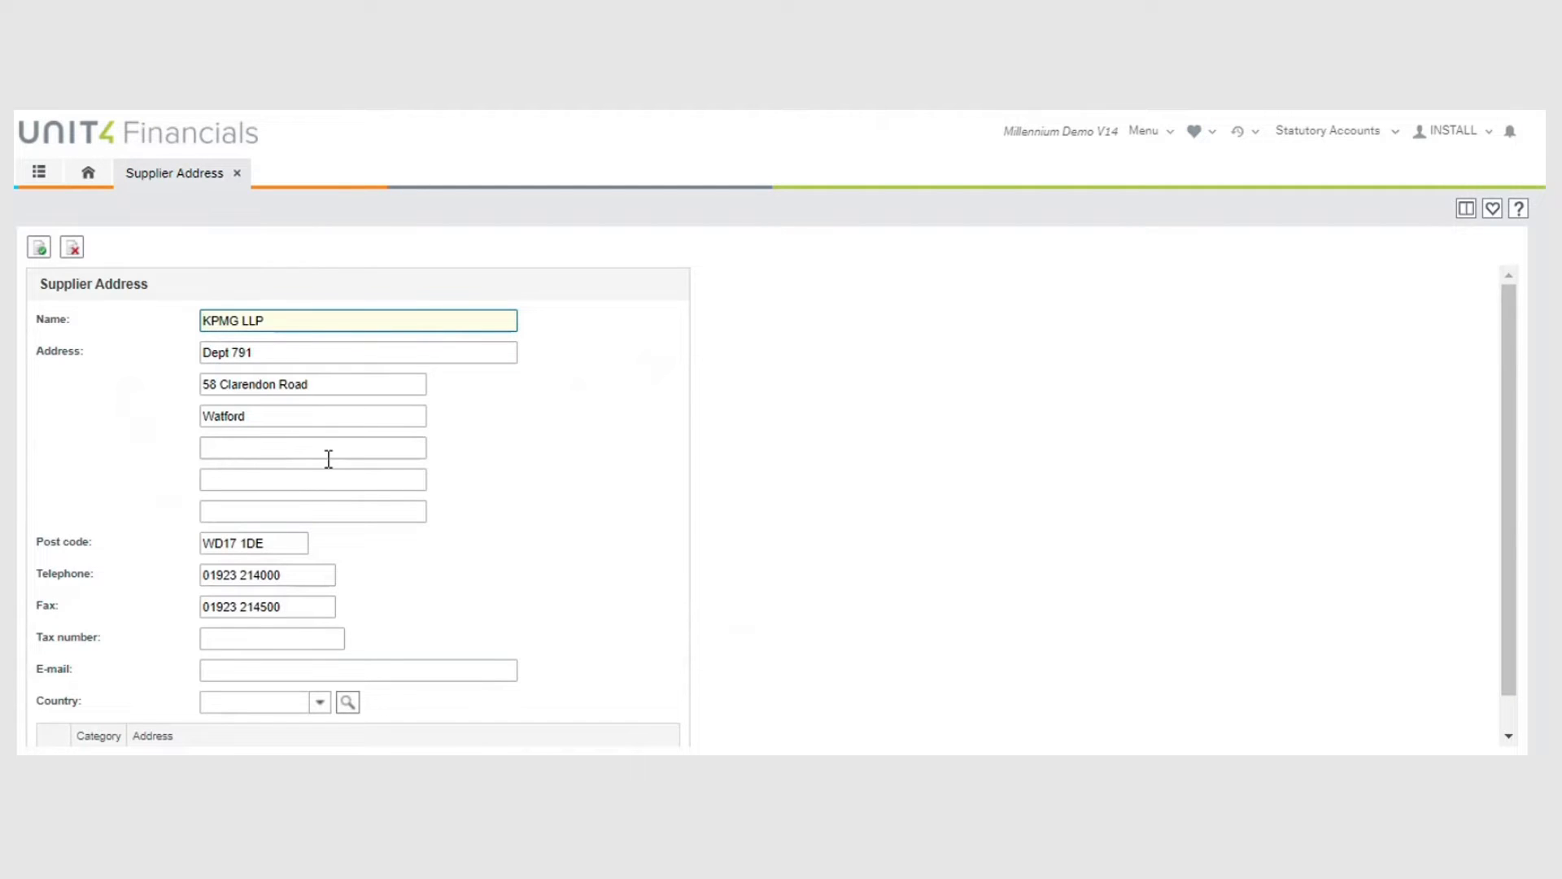
{"action": "left_click", "coordinate": [38, 247]}
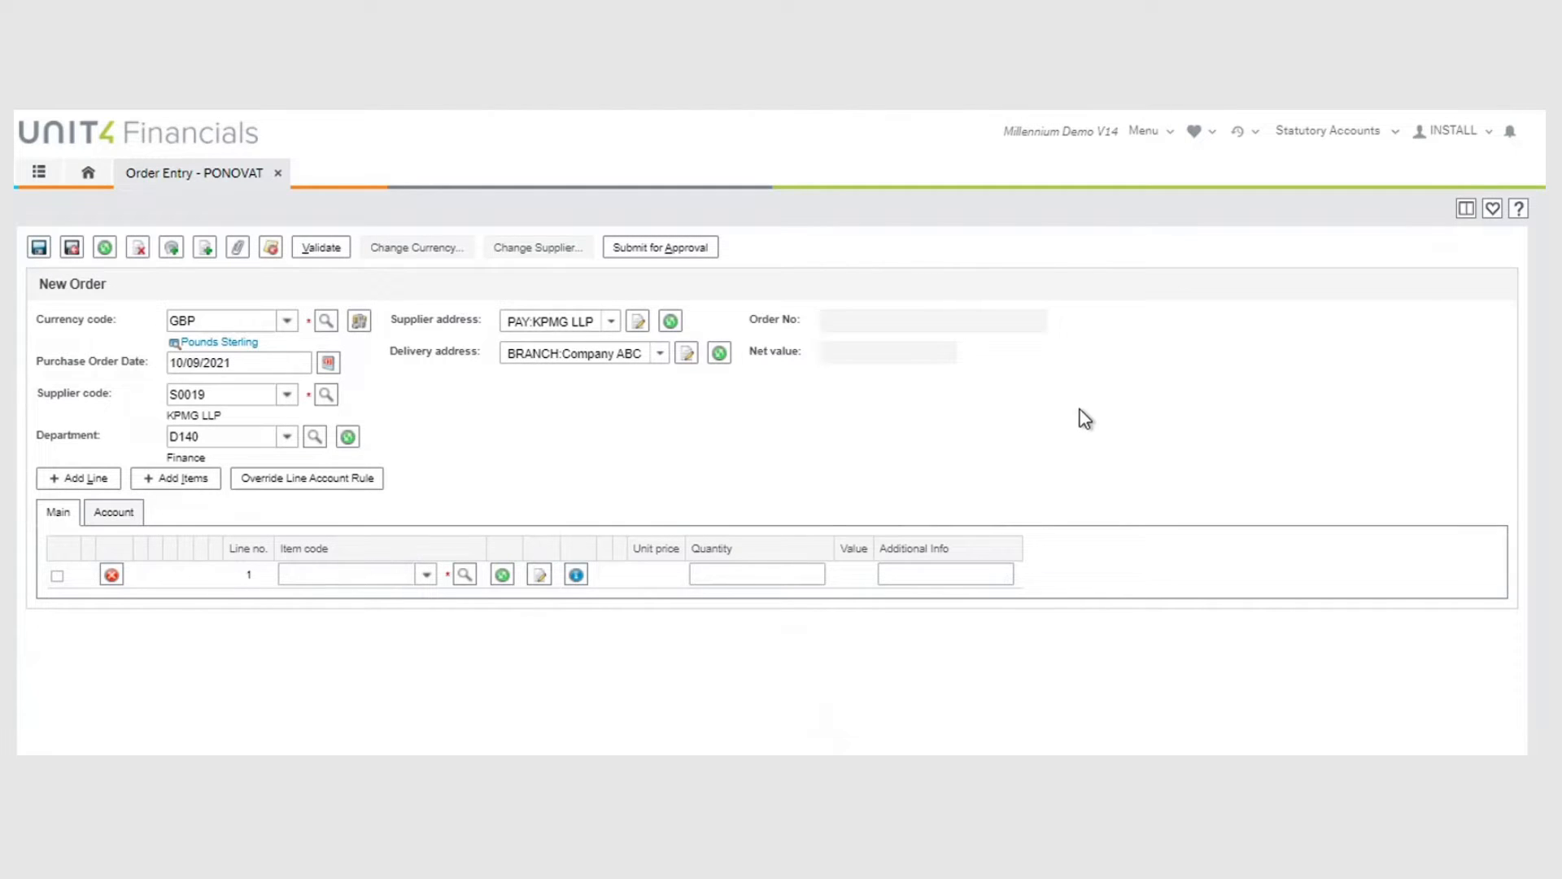
- Fill order line 1 with item AUDITFEE, unit price 1000 and additional info "Audit Fee 2020/21"
{"action": "left_click", "coordinate": [329, 580]}
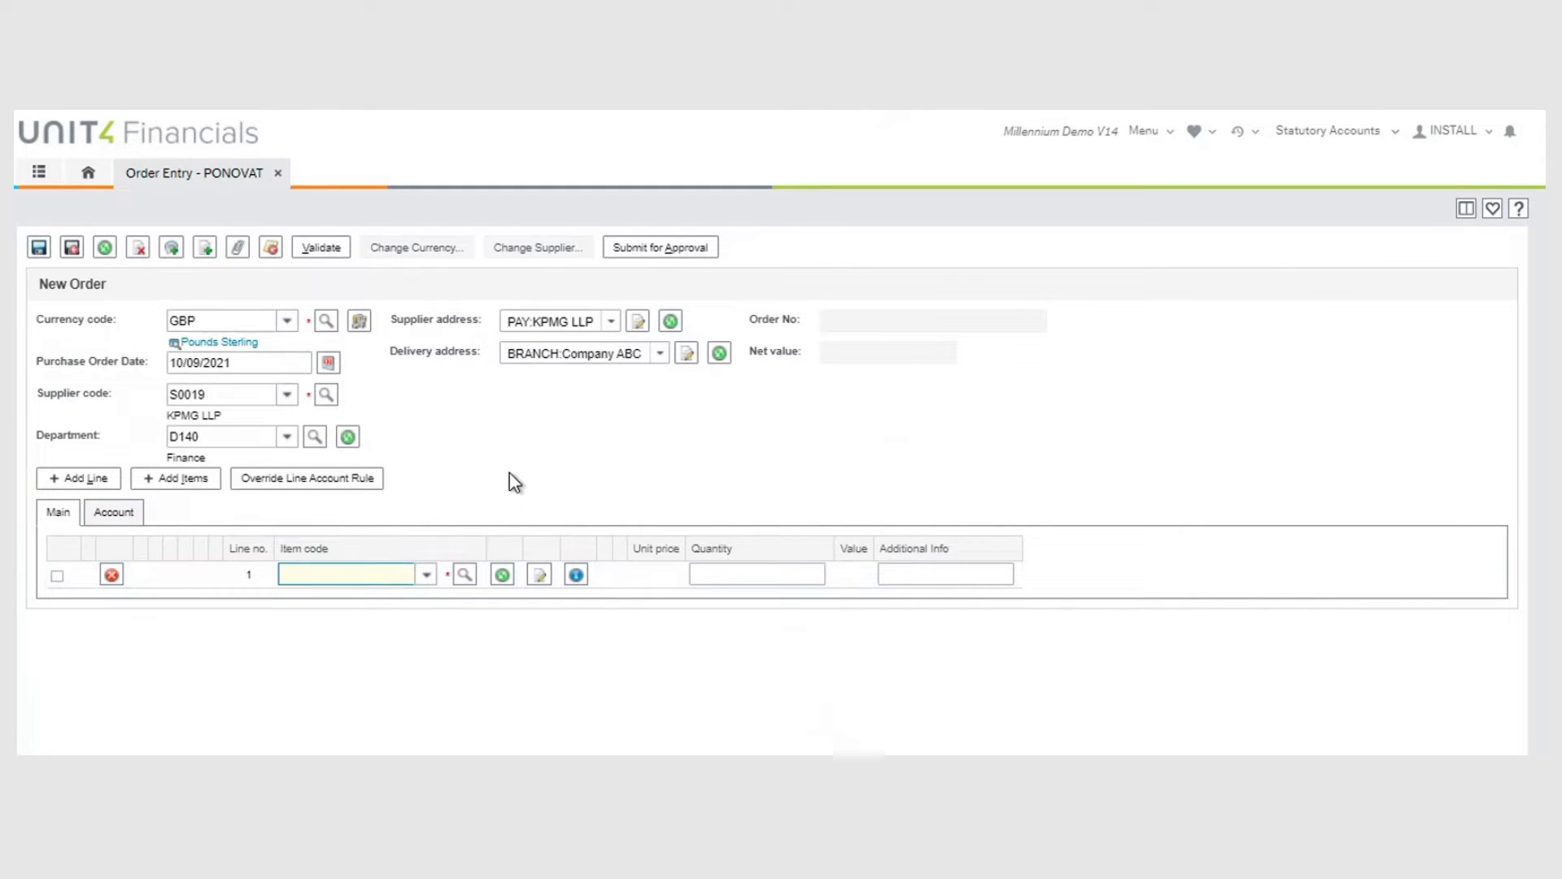
{"action": "type", "text": "audit"}
{"action": "left_click", "coordinate": [404, 549]}
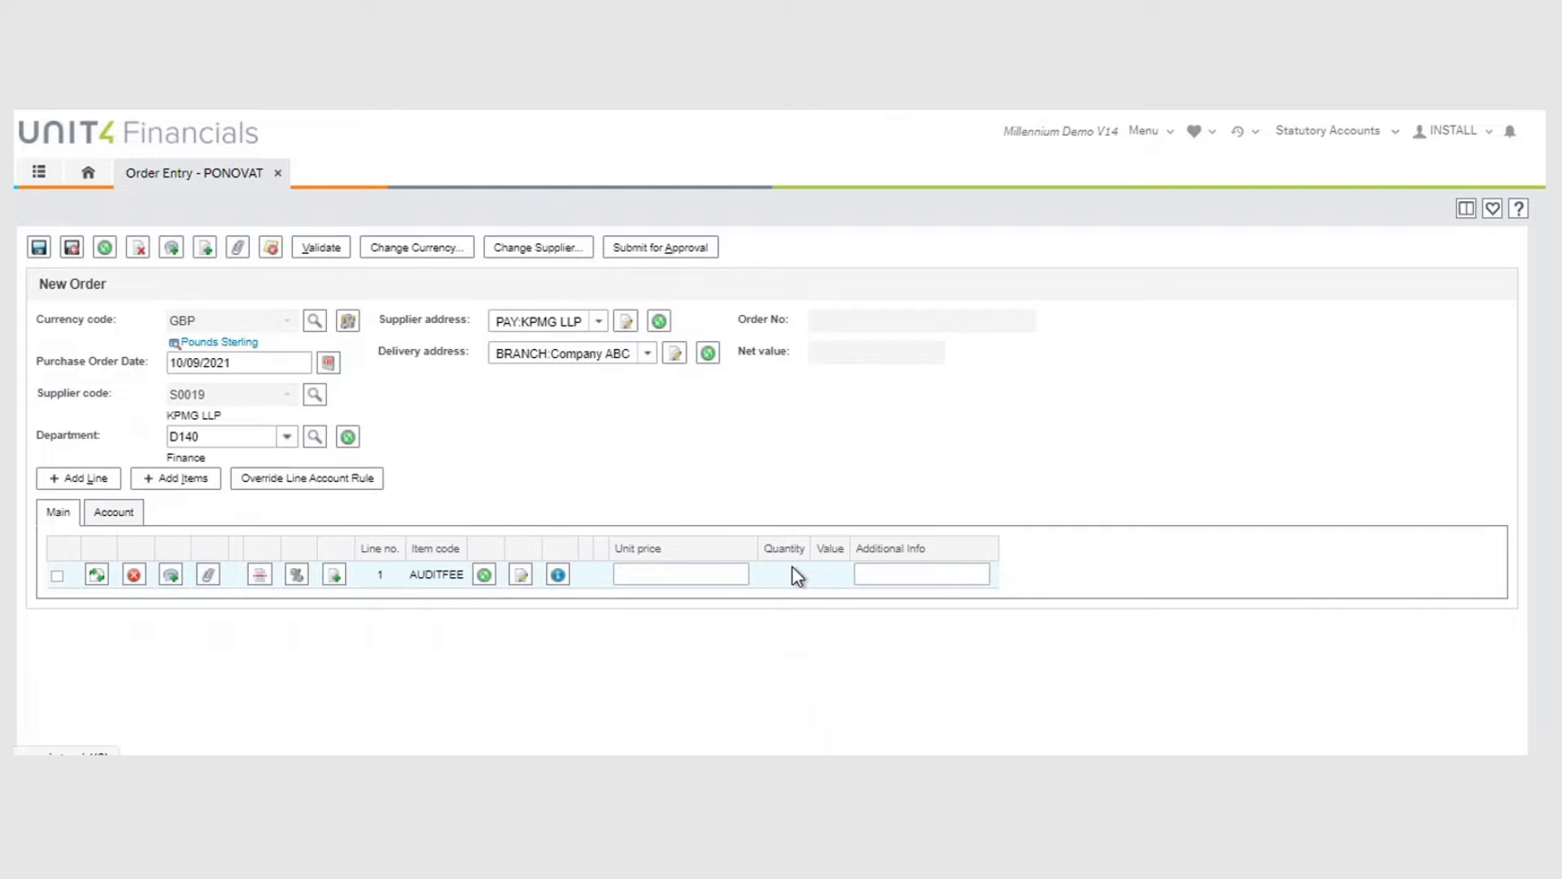
{"action": "left_click", "coordinate": [677, 576]}
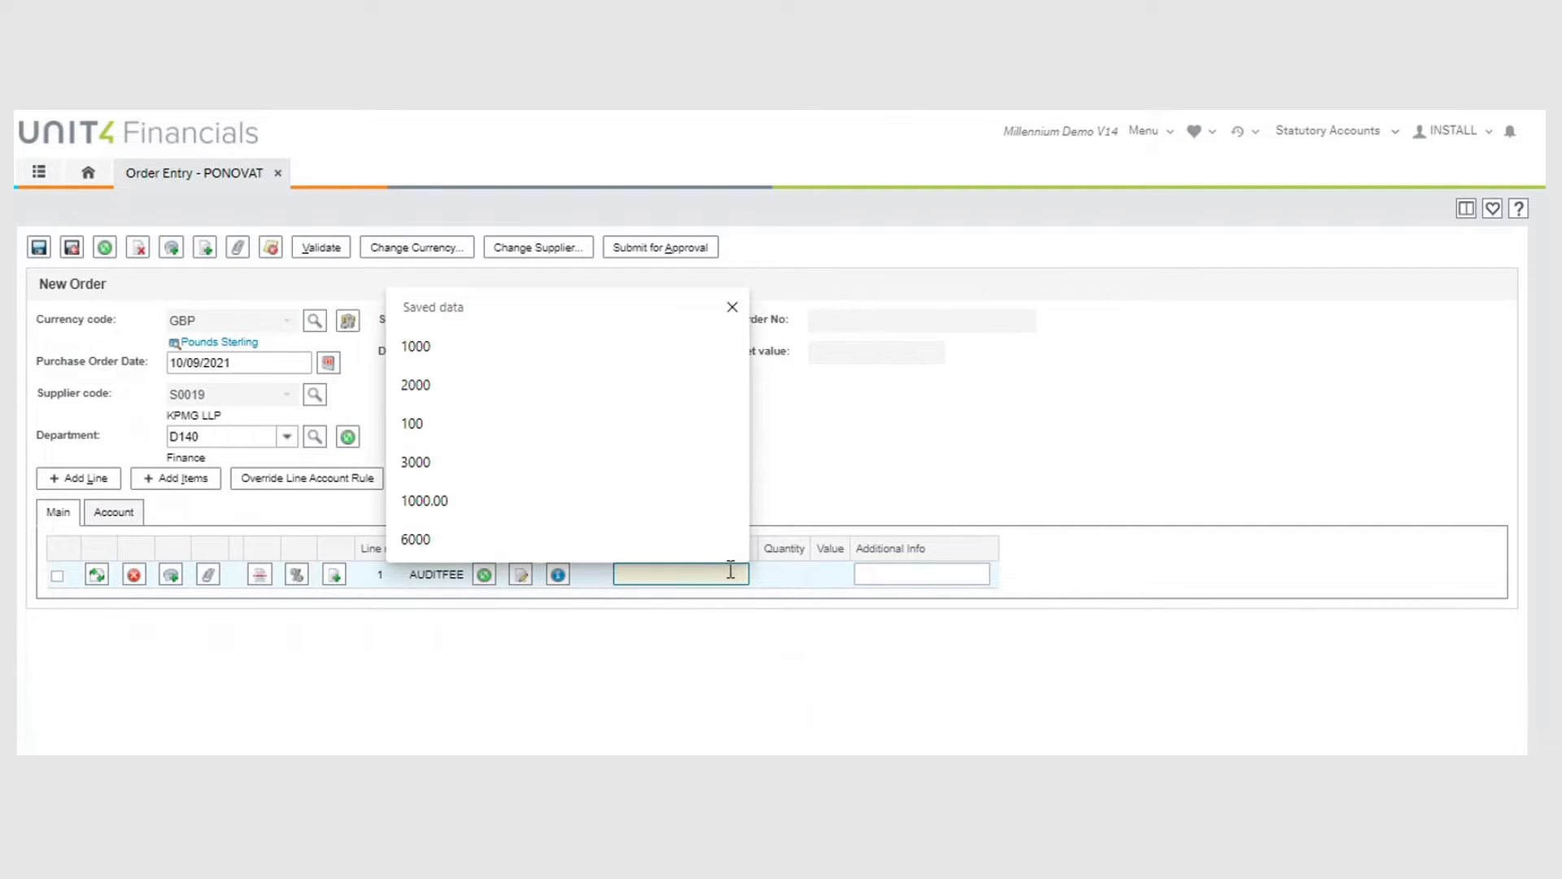
{"action": "left_click", "coordinate": [931, 574]}
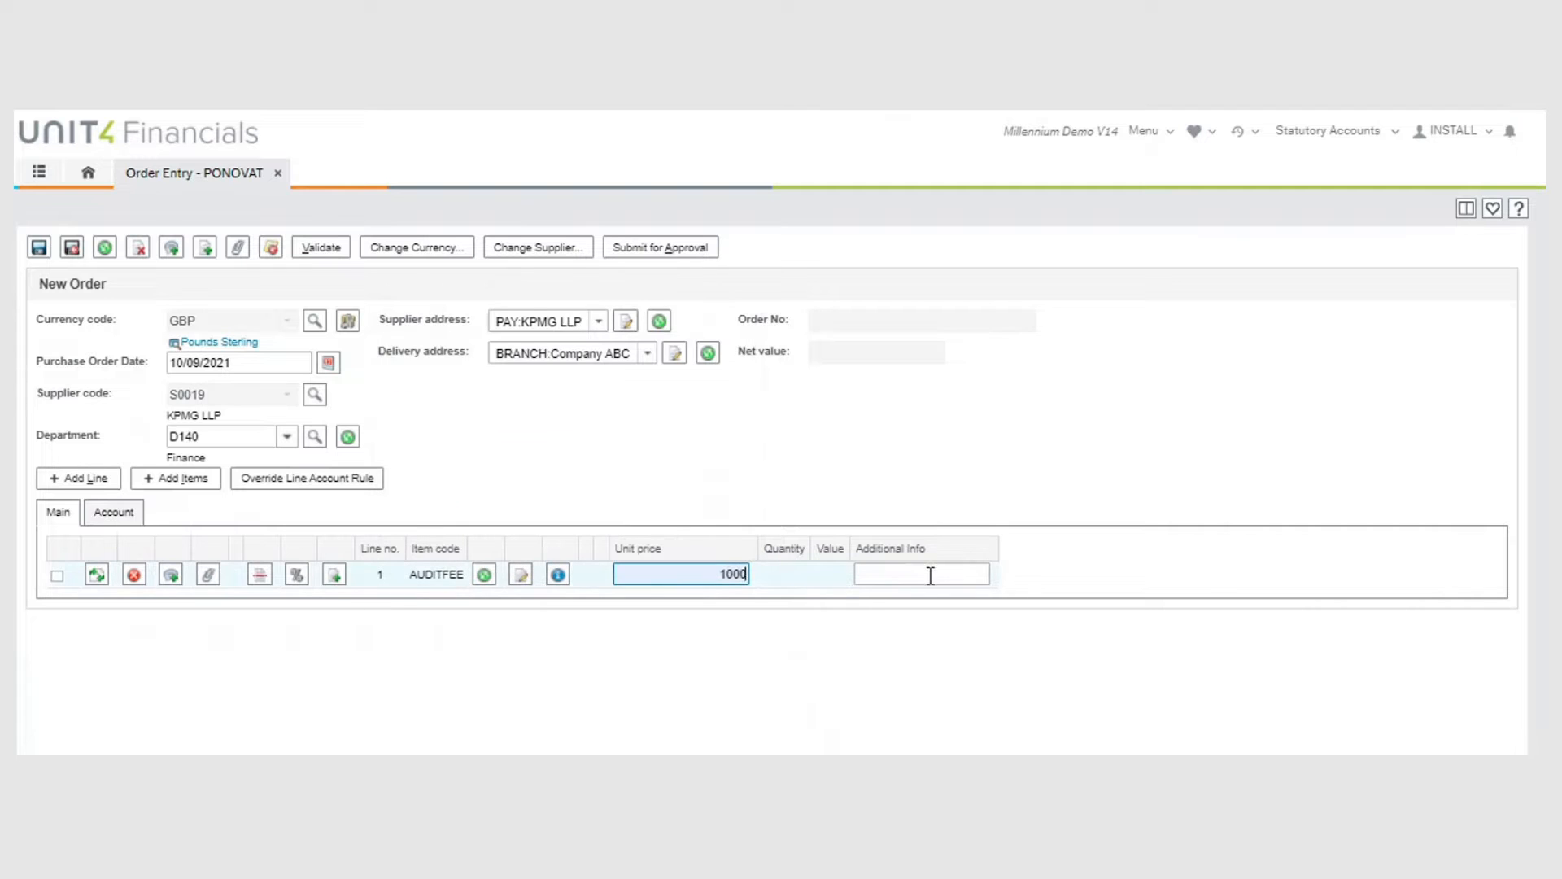
{"action": "left_click", "coordinate": [915, 437]}
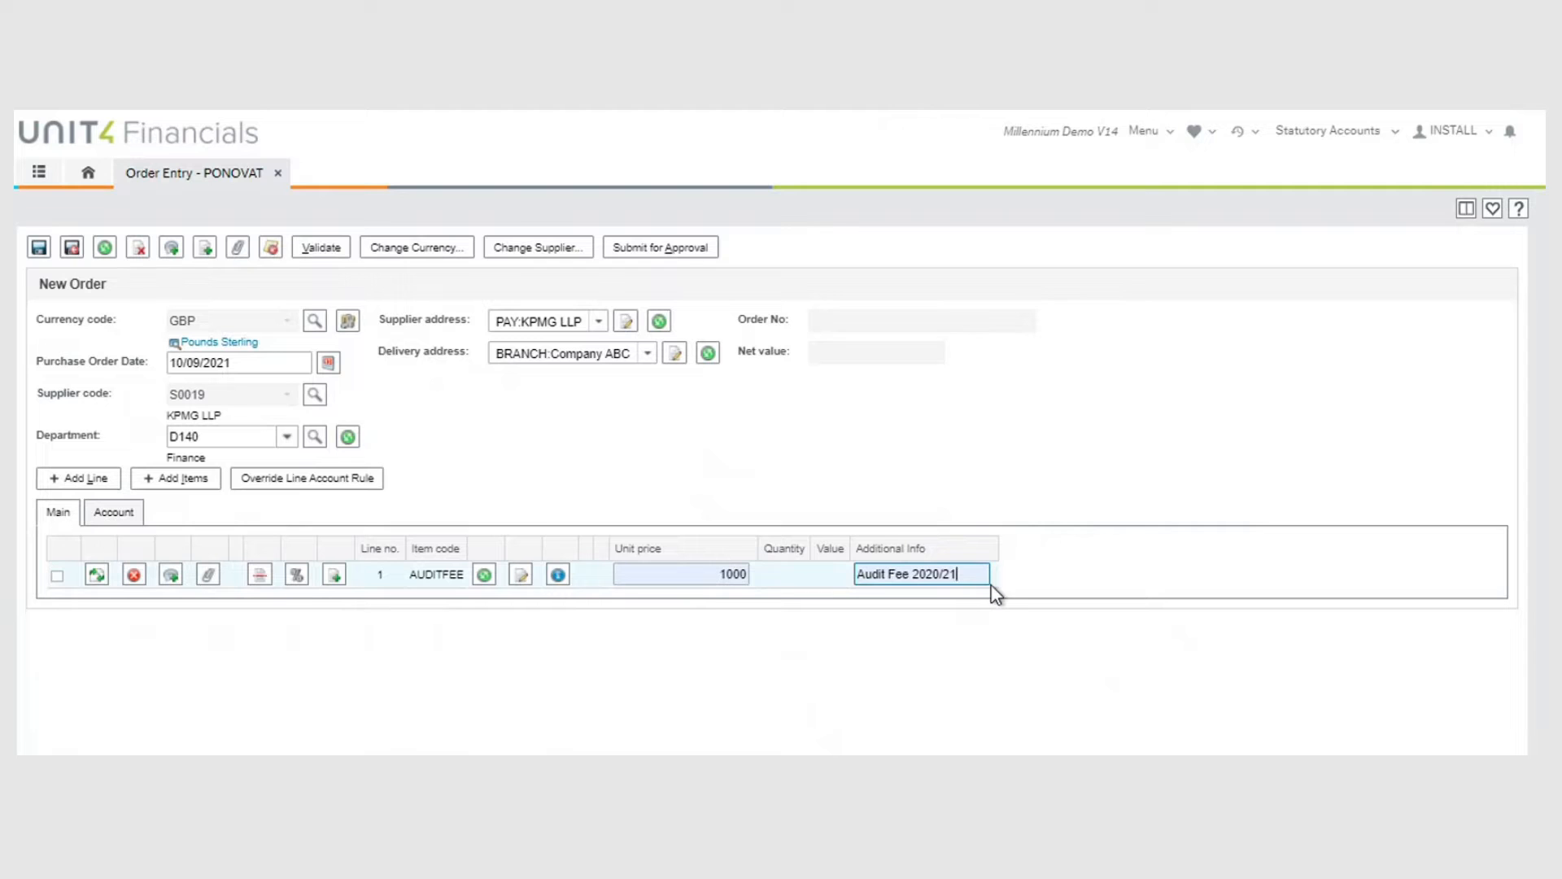
- Validate the order and submit it for approval after checking the account code on its line
{"action": "left_click", "coordinate": [328, 253]}
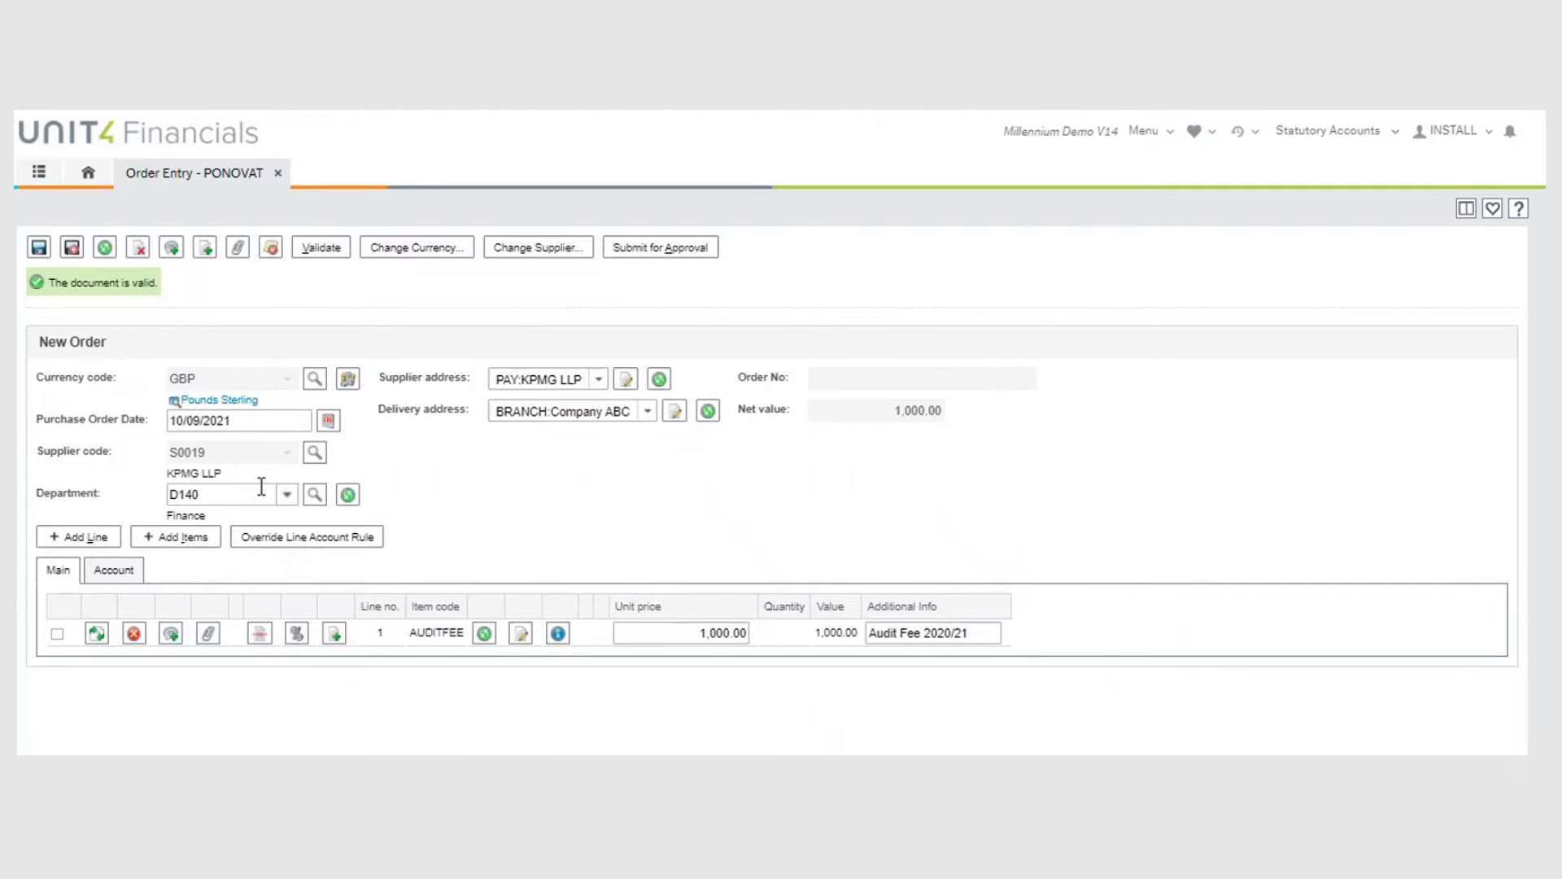
{"action": "left_click", "coordinate": [113, 573]}
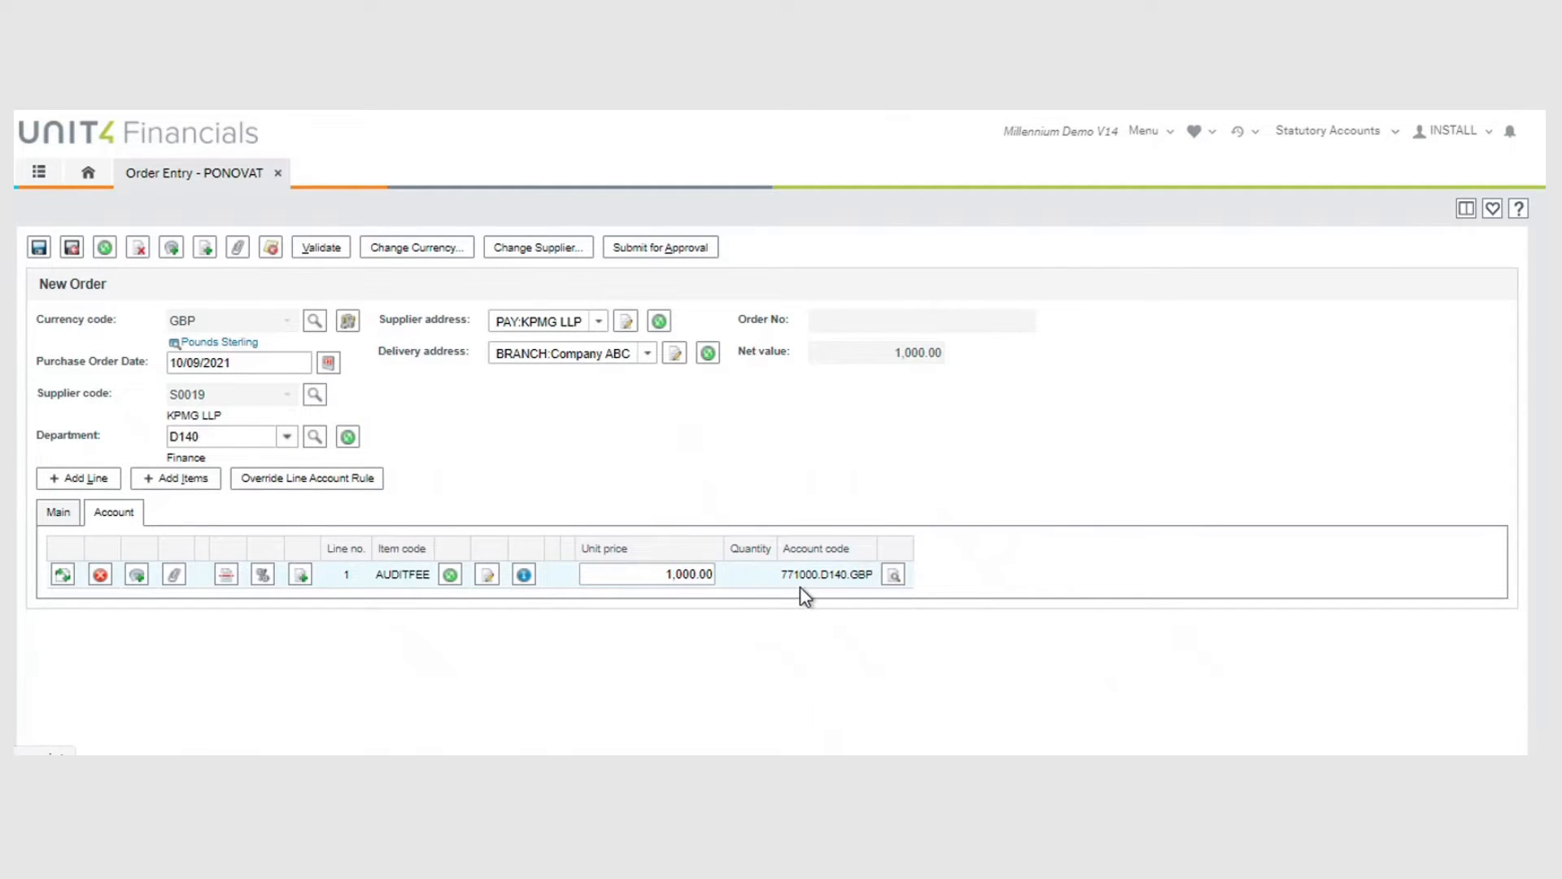
{"action": "left_click", "coordinate": [59, 515]}
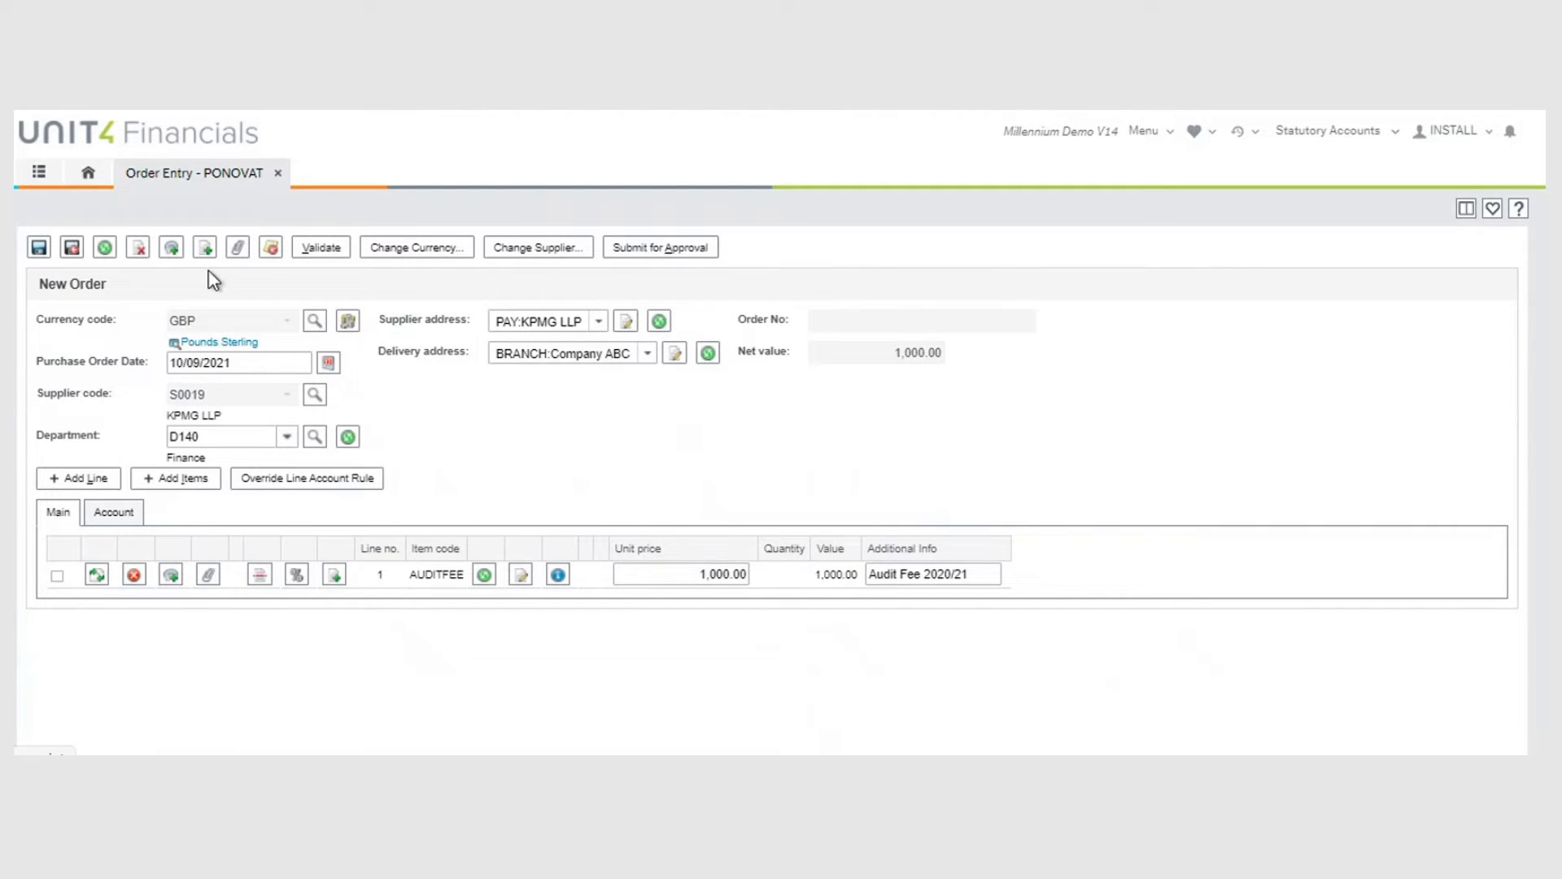
{"action": "left_click", "coordinate": [659, 258]}
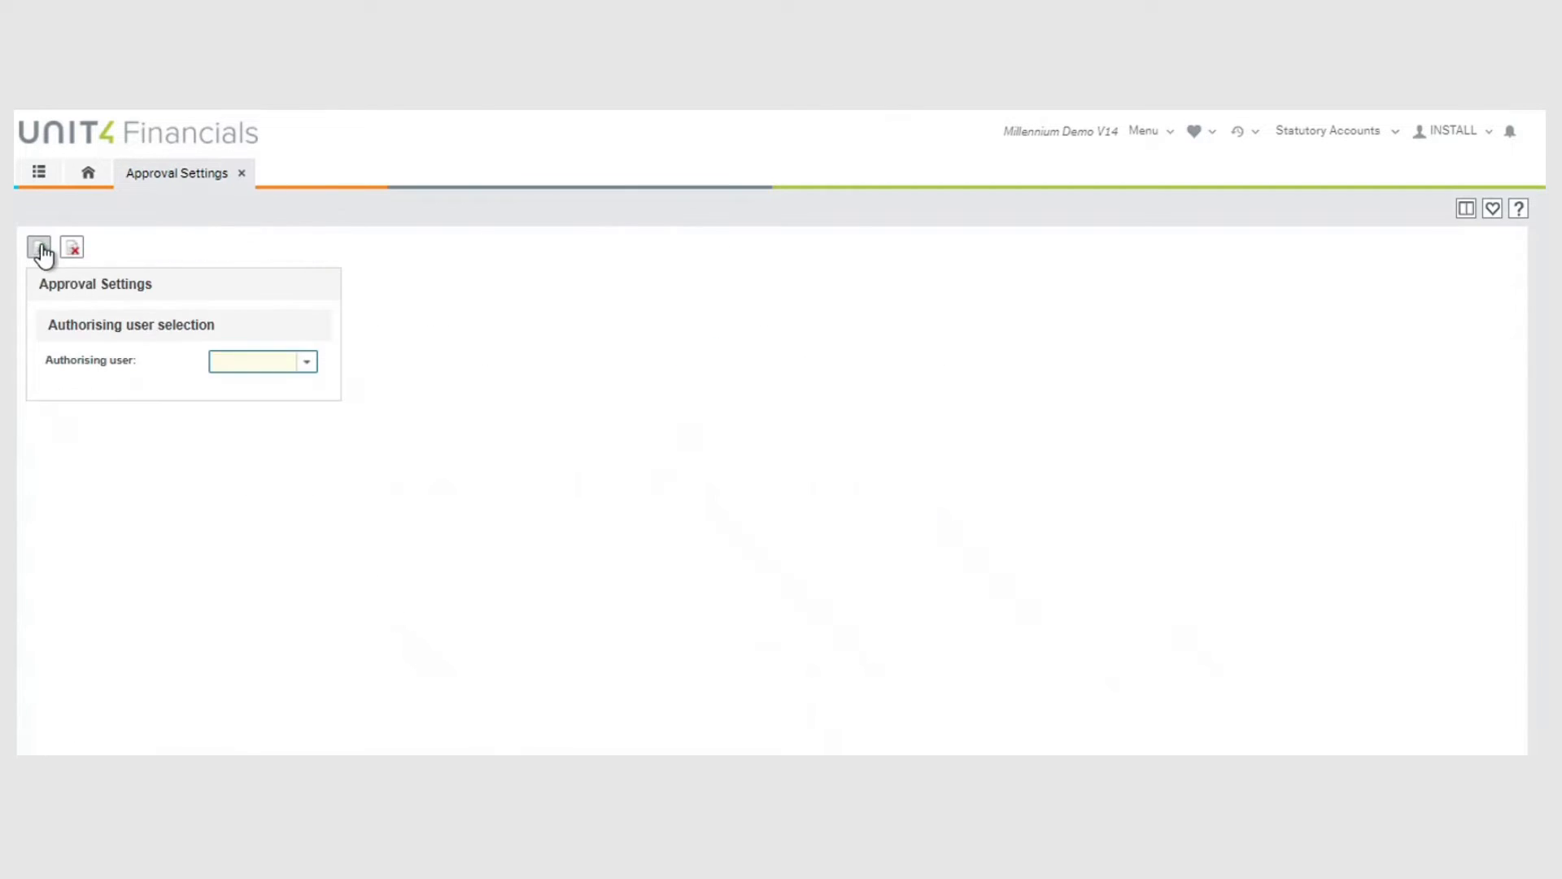
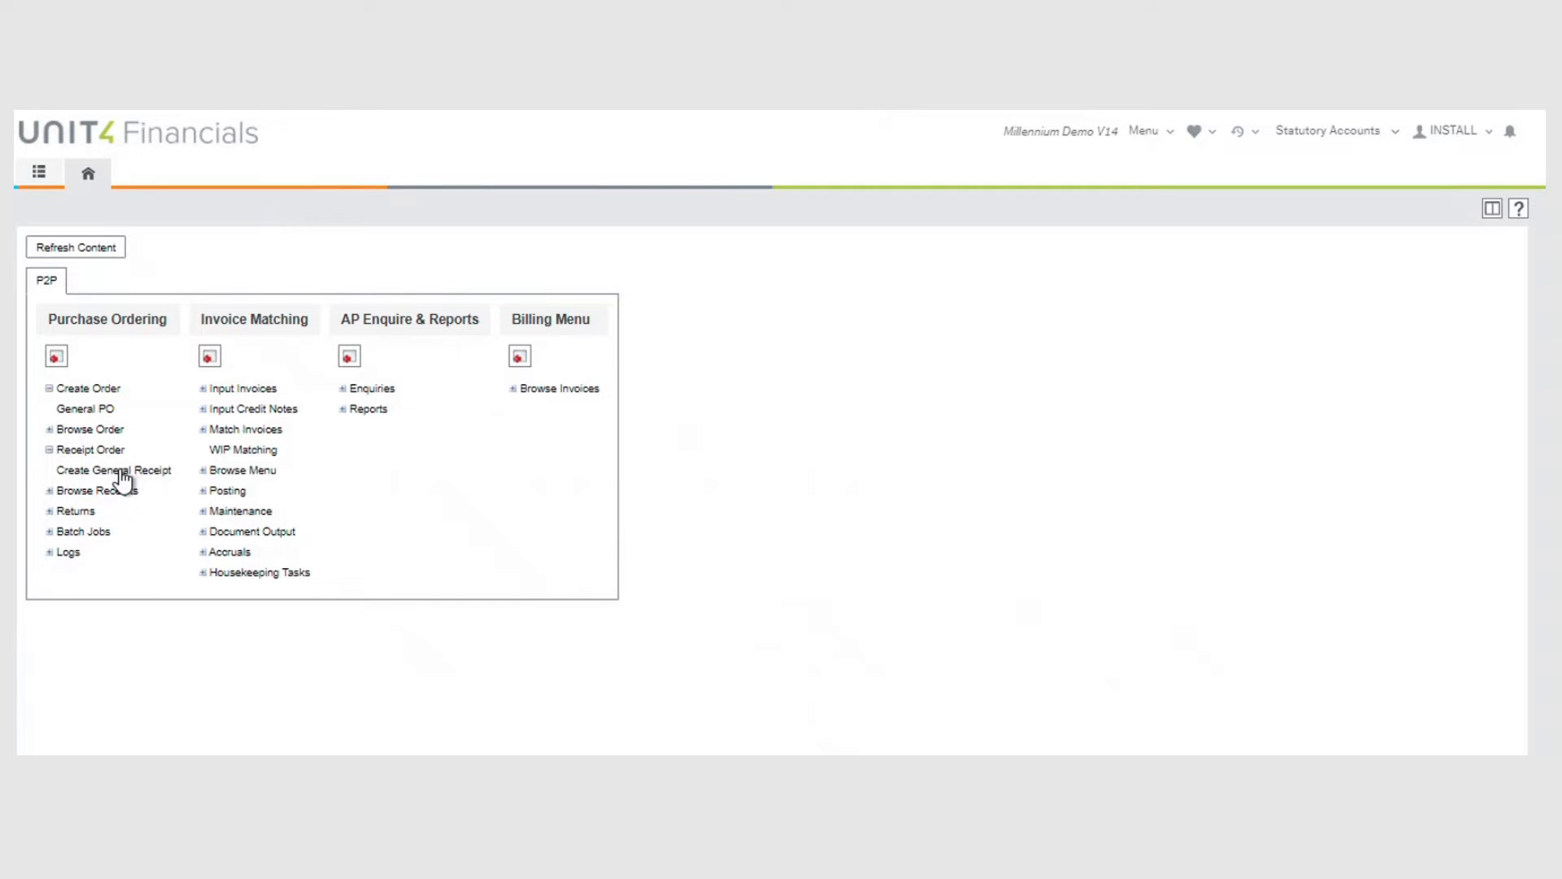
- Start a general receipt and select the KPMG audit fee order to receive against, finding it by its PO number
{"action": "left_click", "coordinate": [122, 472]}
{"action": "left_click", "coordinate": [330, 396]}
{"action": "left_click", "coordinate": [321, 422]}
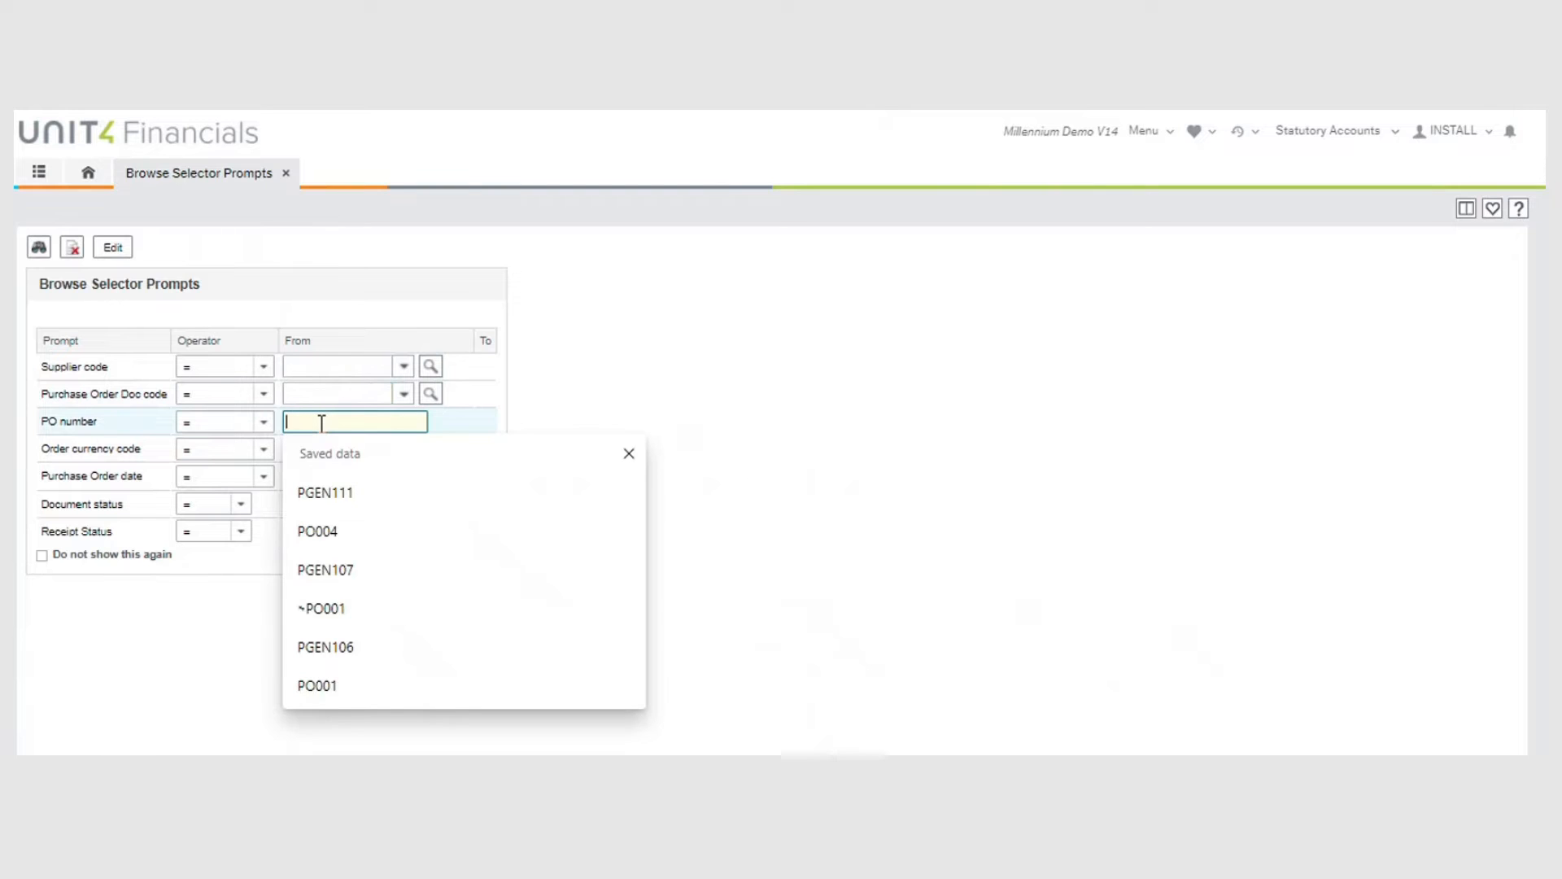
{"action": "type", "text": "PO025"}
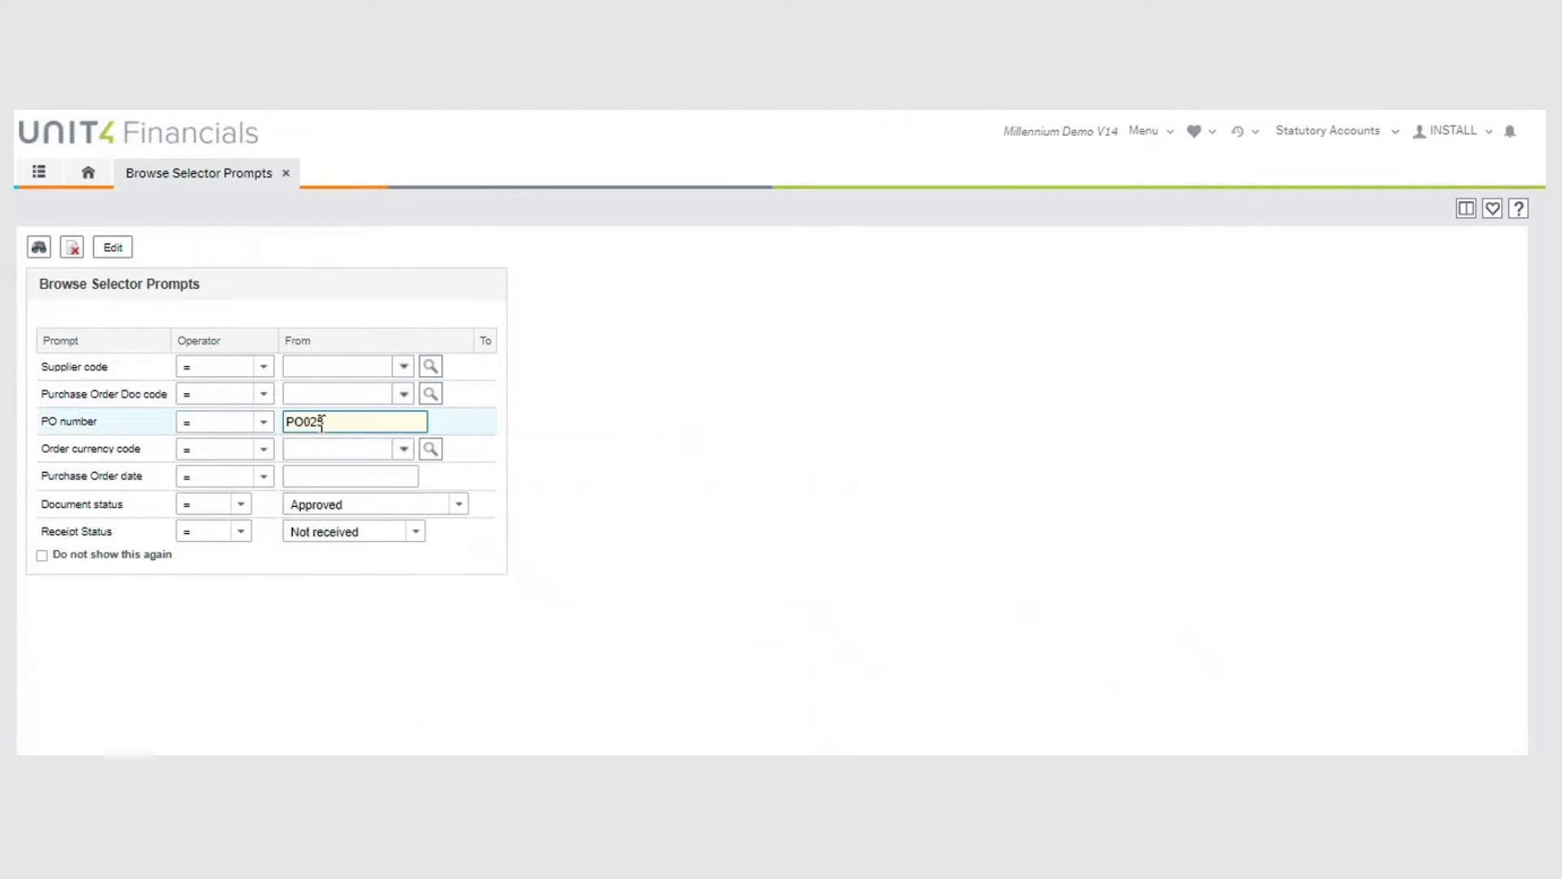
{"action": "left_click", "coordinate": [39, 247]}
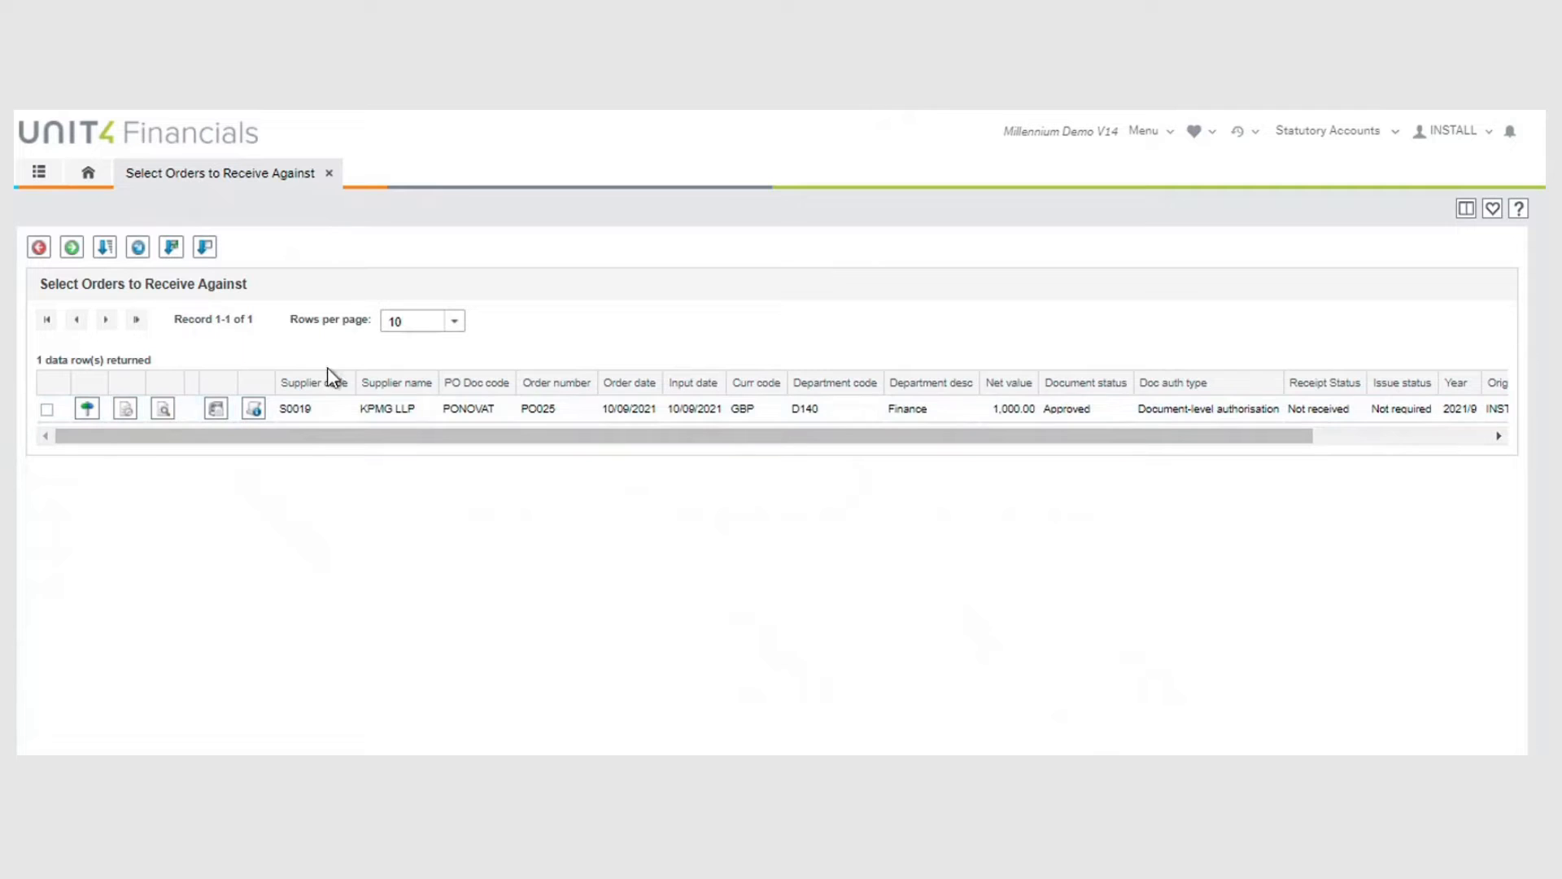
{"action": "left_click", "coordinate": [45, 409]}
{"action": "left_click", "coordinate": [72, 248]}
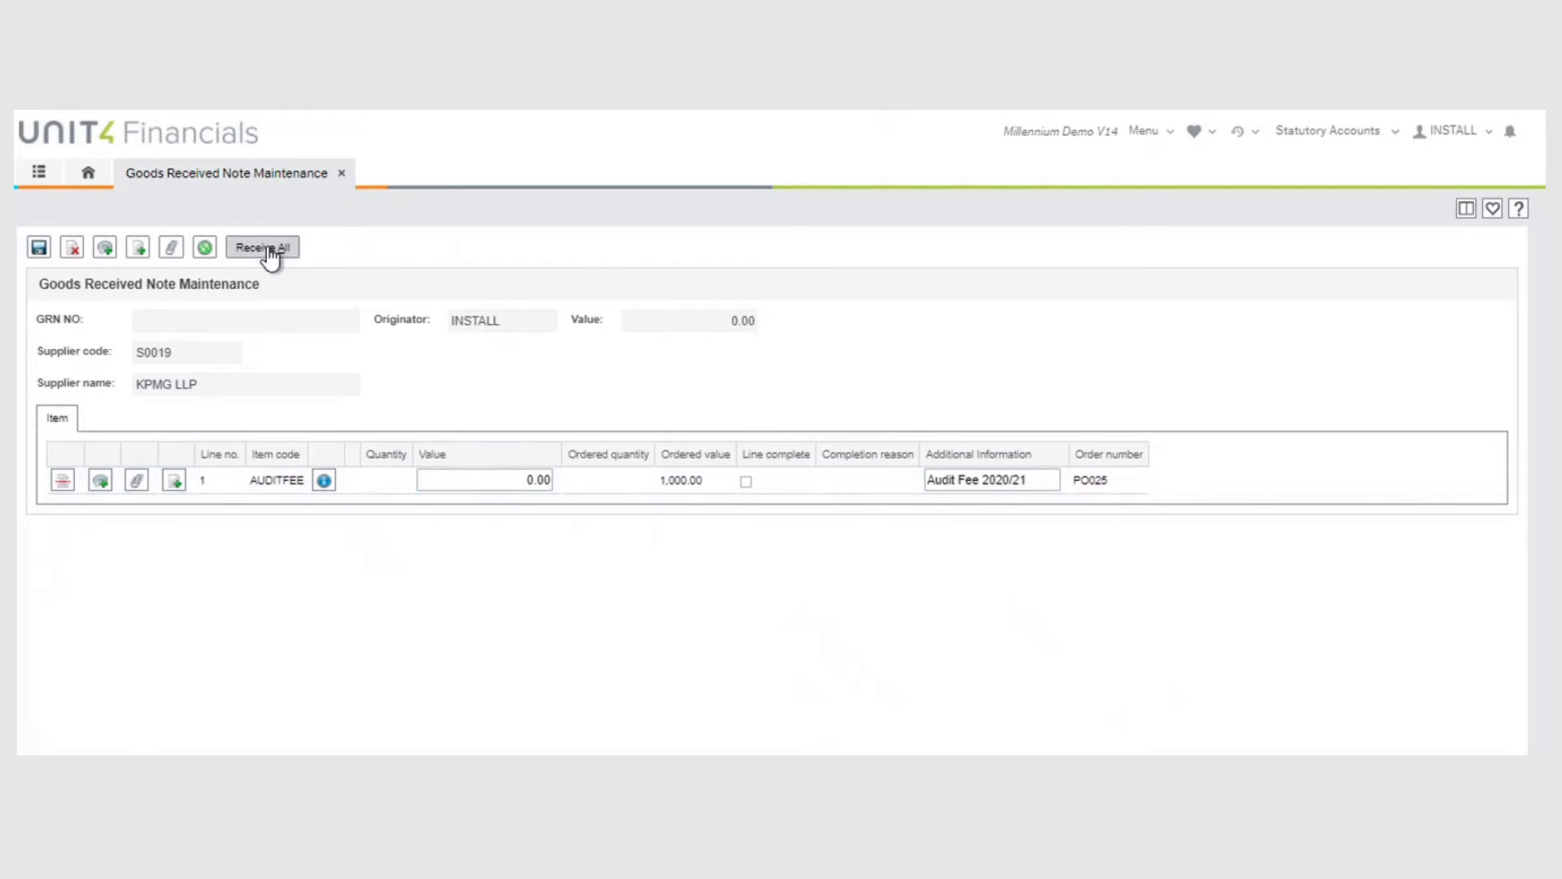
- Receive the full value of the order, save the goods received note and close the save results
{"action": "left_click", "coordinate": [268, 249]}
{"action": "left_click", "coordinate": [39, 248]}
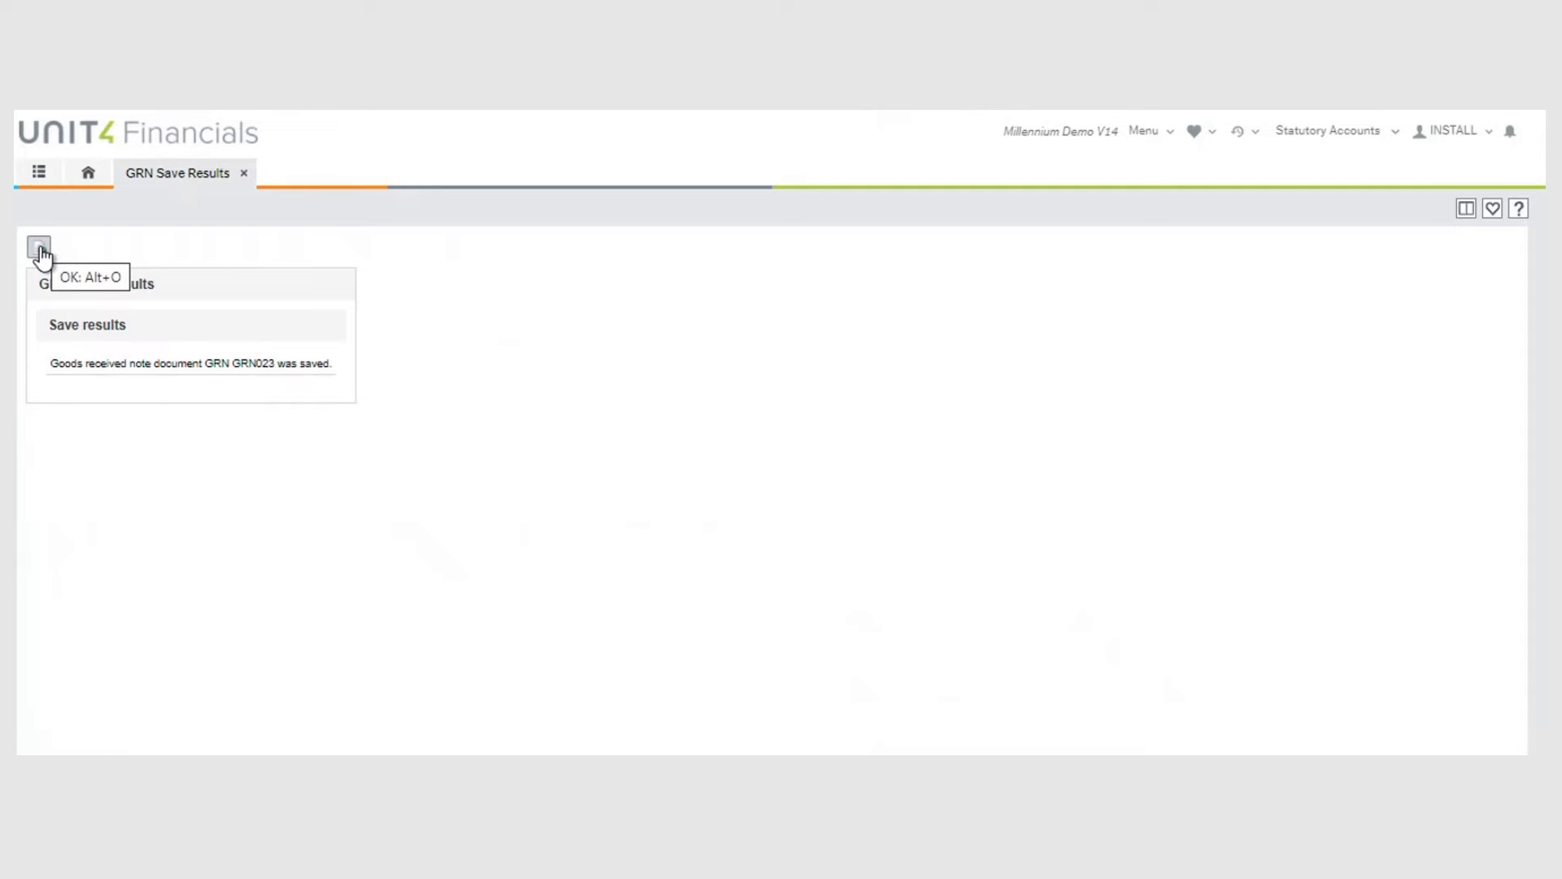
{"action": "left_click", "coordinate": [244, 174]}
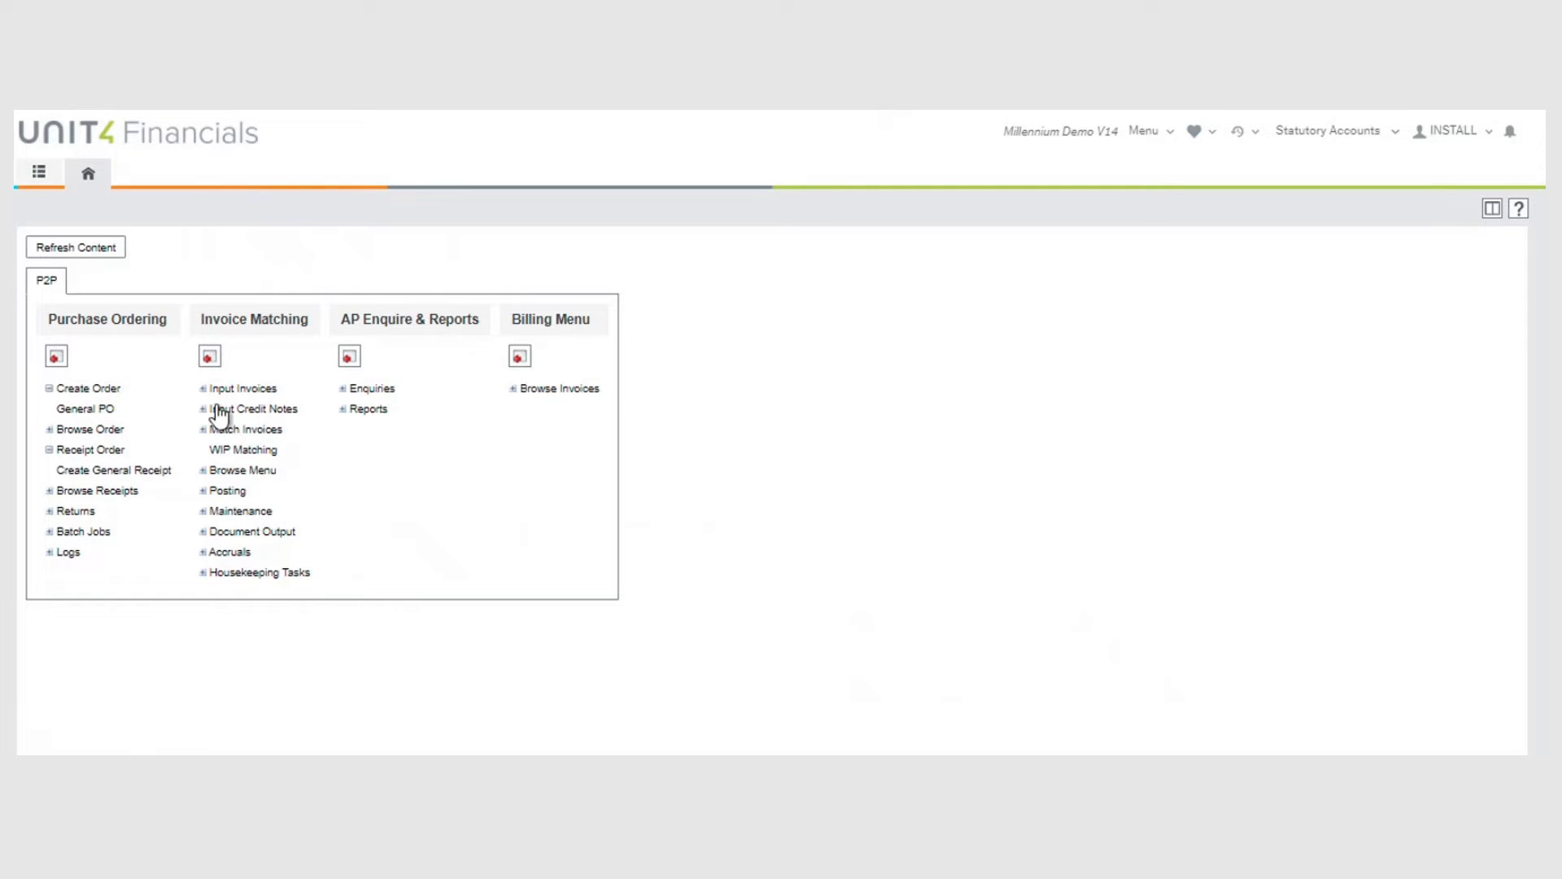
- Start a new PO invoice and fill its supplier and department from the purchase order number
{"action": "left_click", "coordinate": [203, 389]}
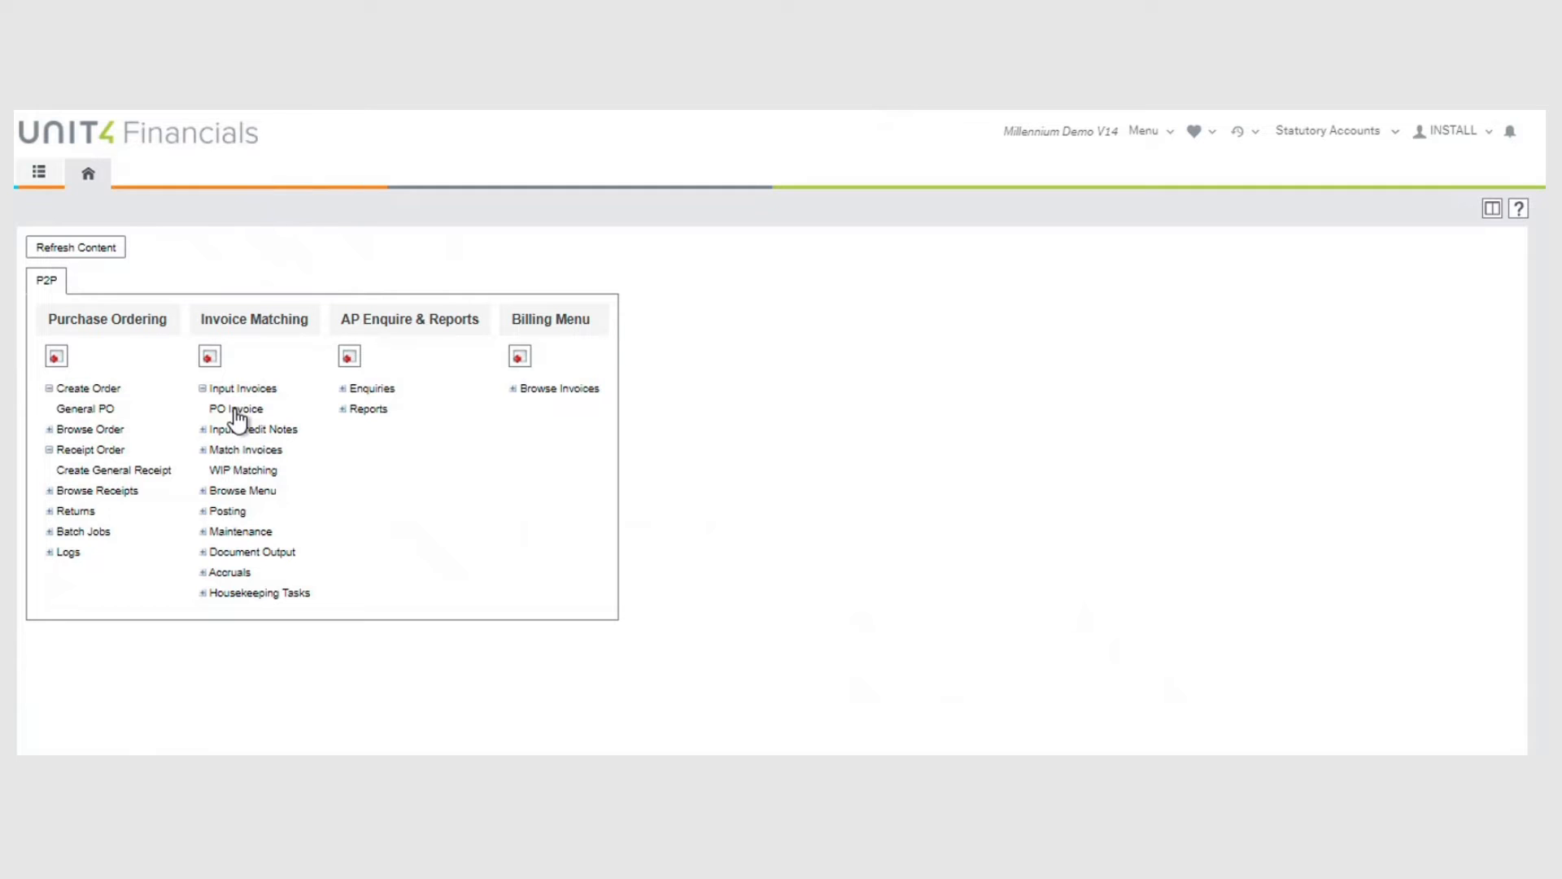
{"action": "left_click", "coordinate": [236, 409]}
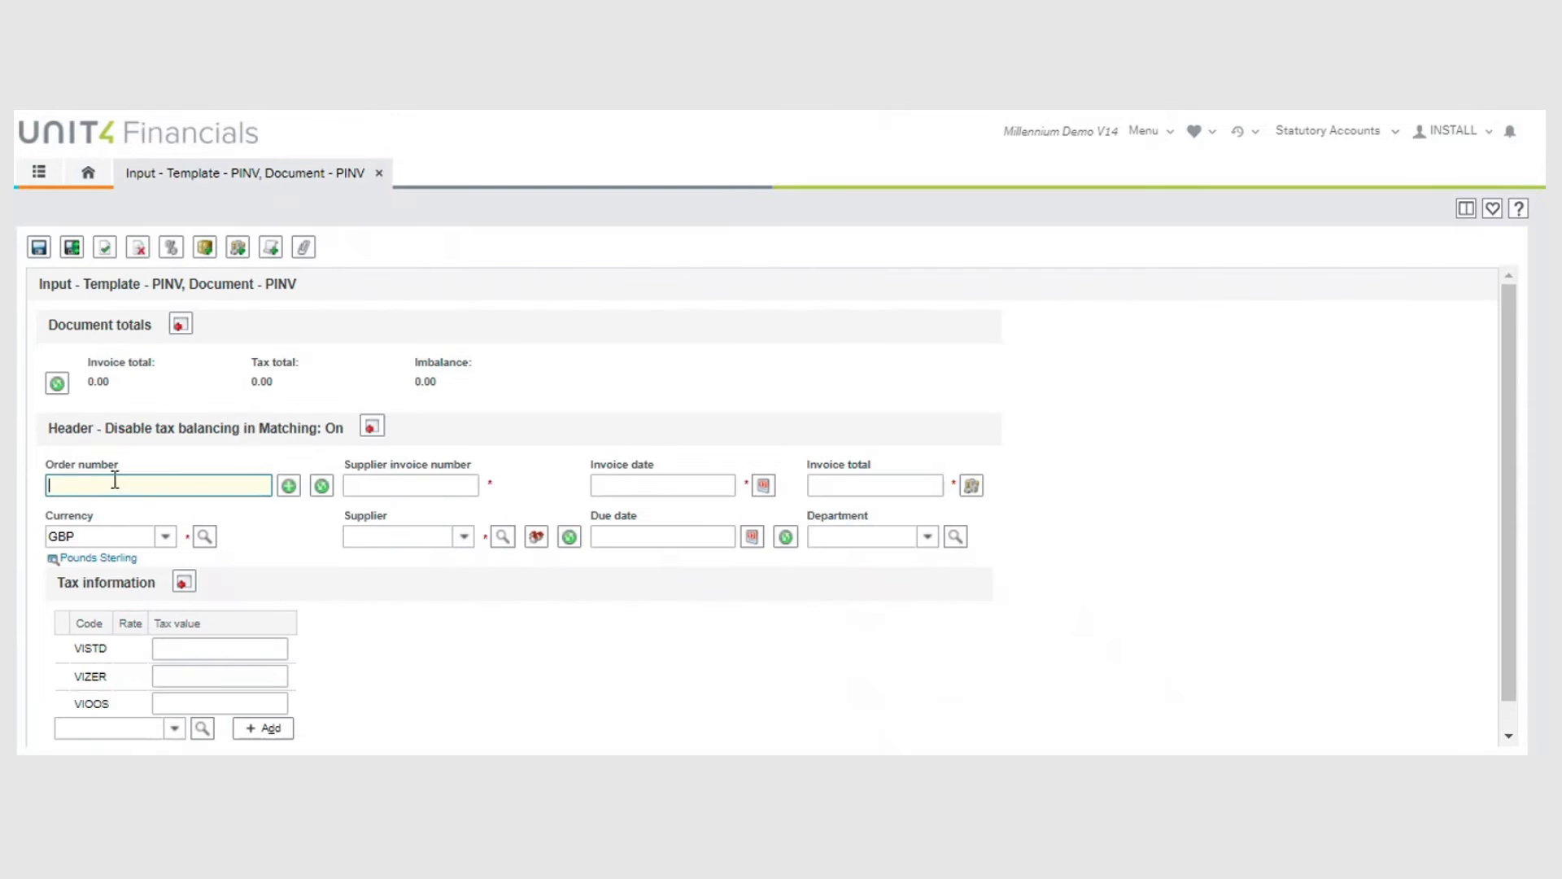
{"action": "left_click", "coordinate": [88, 484]}
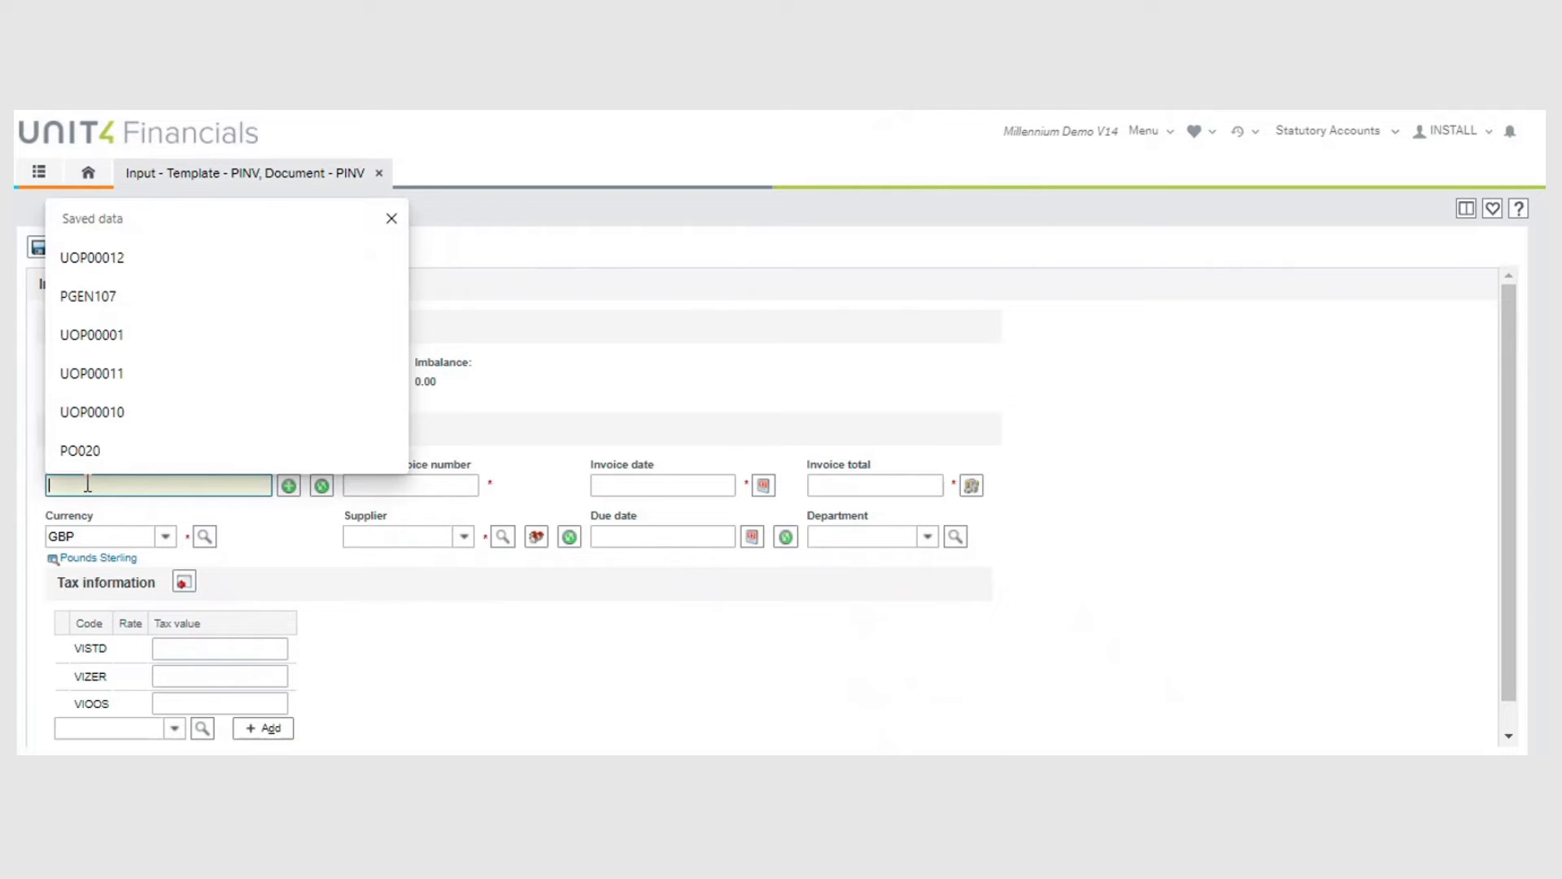
{"action": "type", "text": "PO025"}
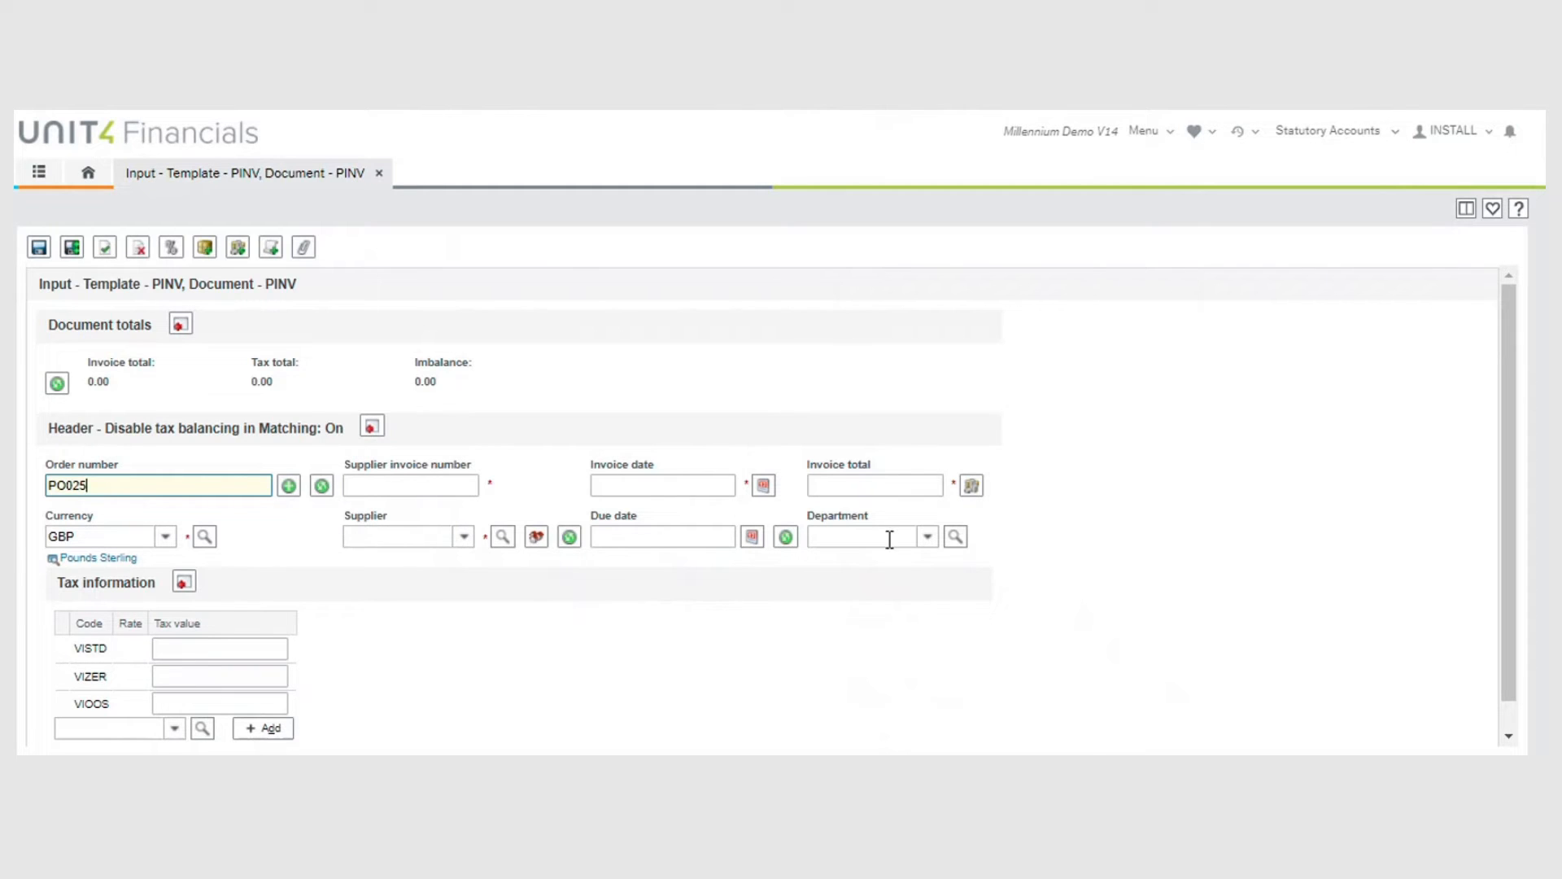
{"action": "left_click", "coordinate": [322, 485]}
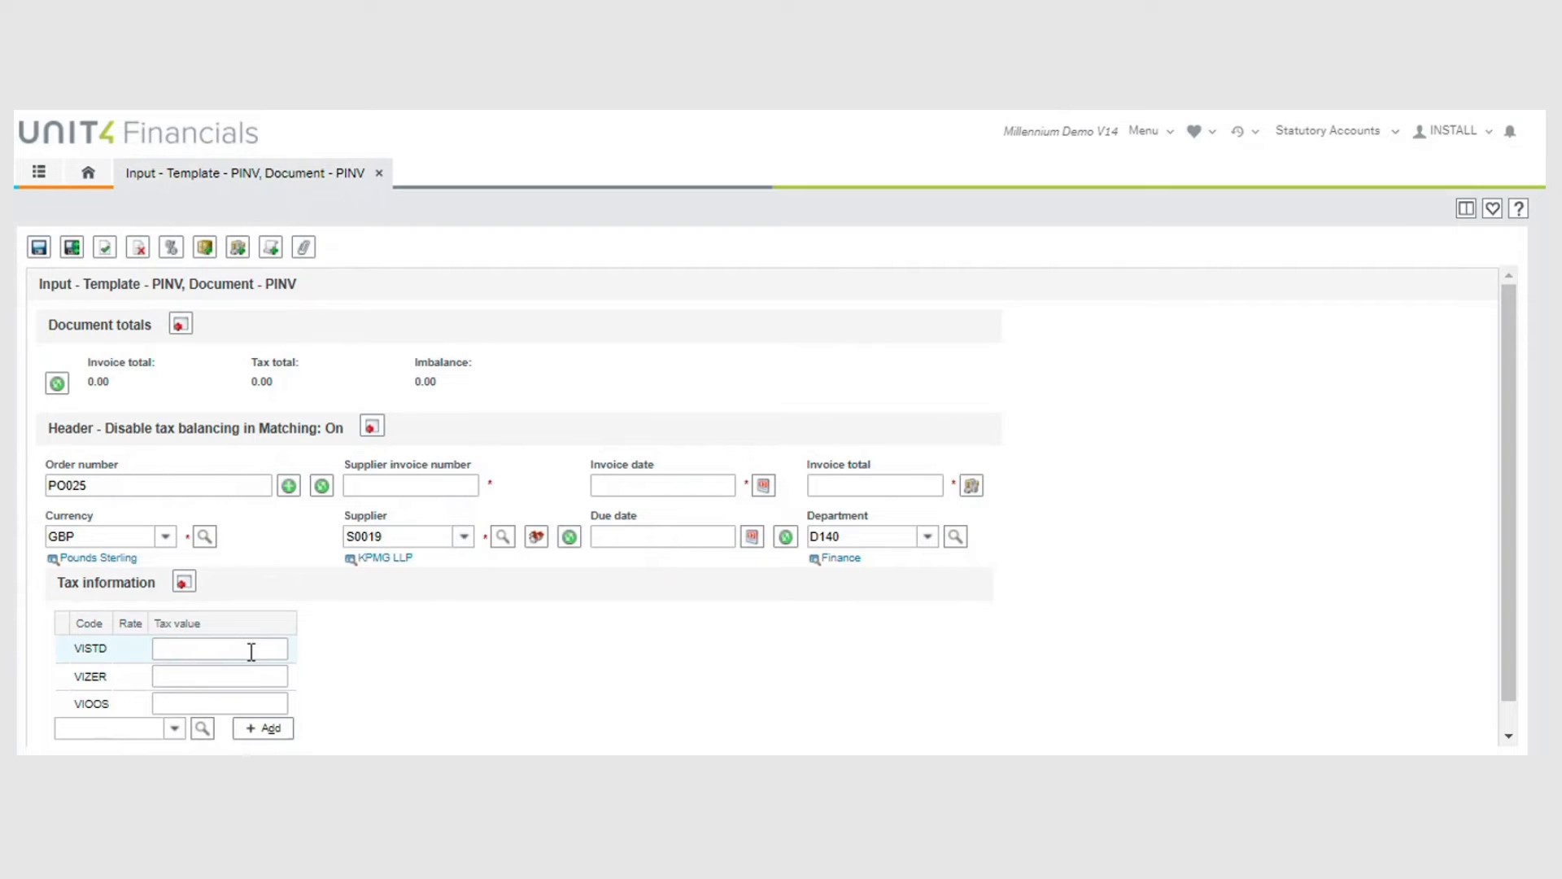
- Enter supplier invoice number 123654789 and set the invoice date to 09/09/2021
{"action": "left_click", "coordinate": [415, 486]}
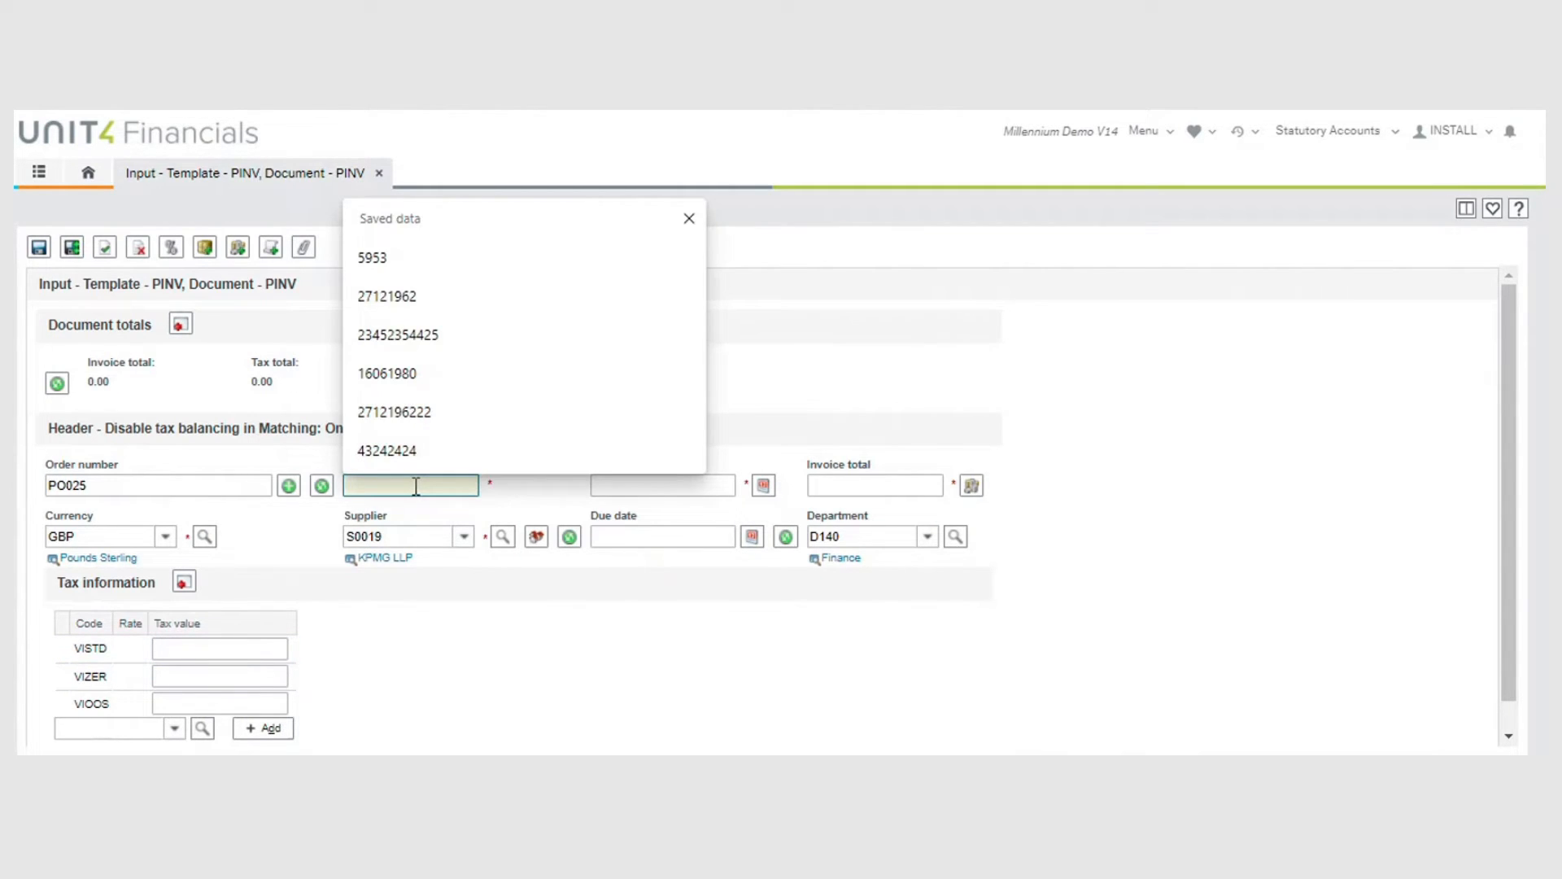
{"action": "type", "text": "123654789"}
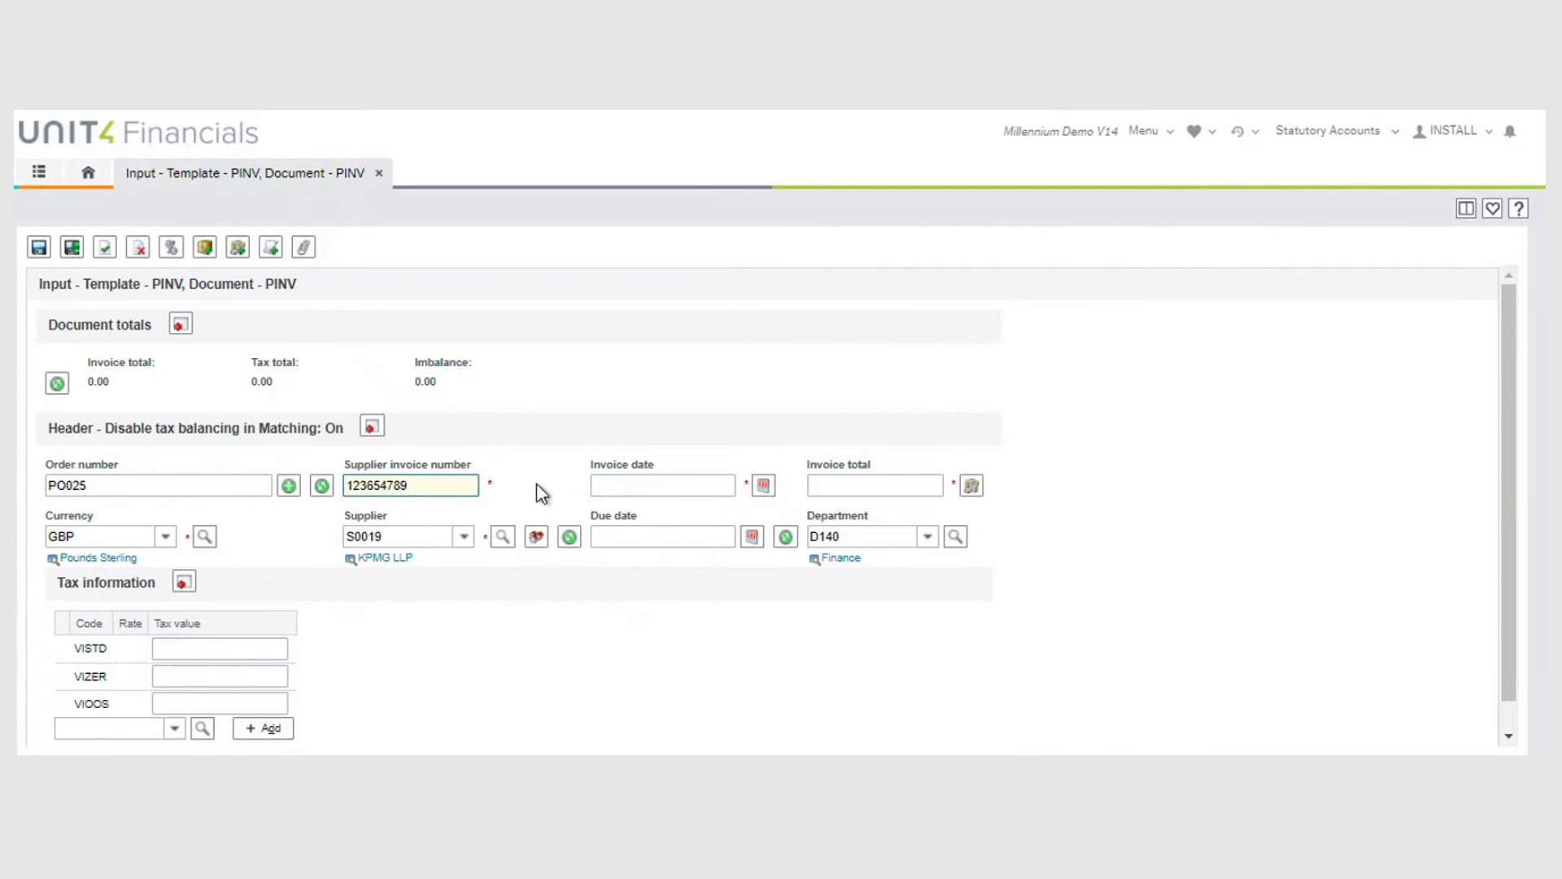
{"action": "left_click", "coordinate": [763, 486]}
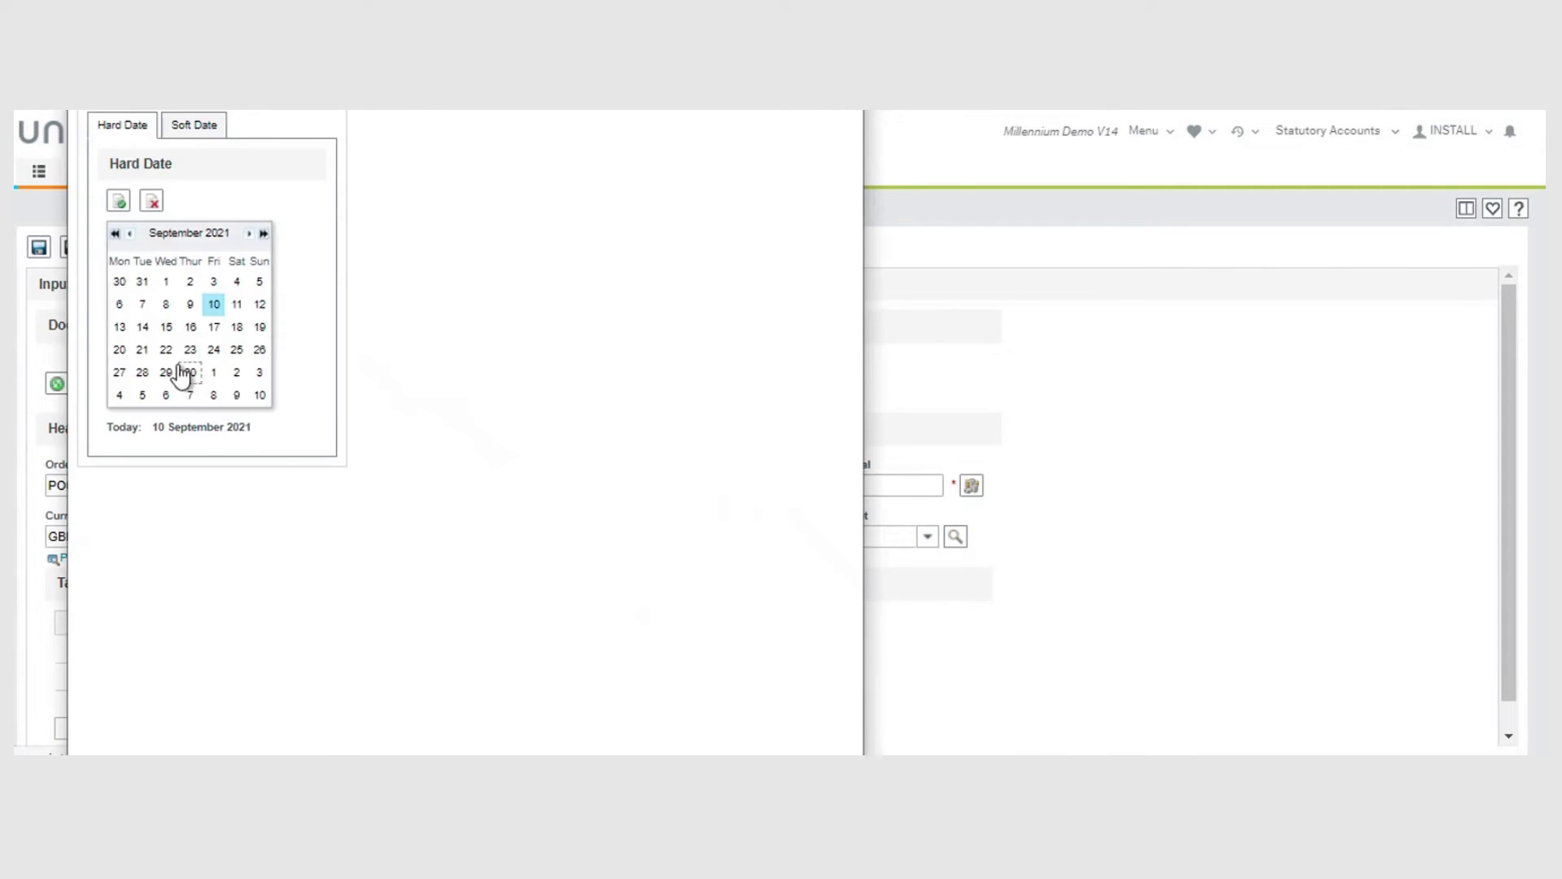
{"action": "left_click", "coordinate": [190, 305]}
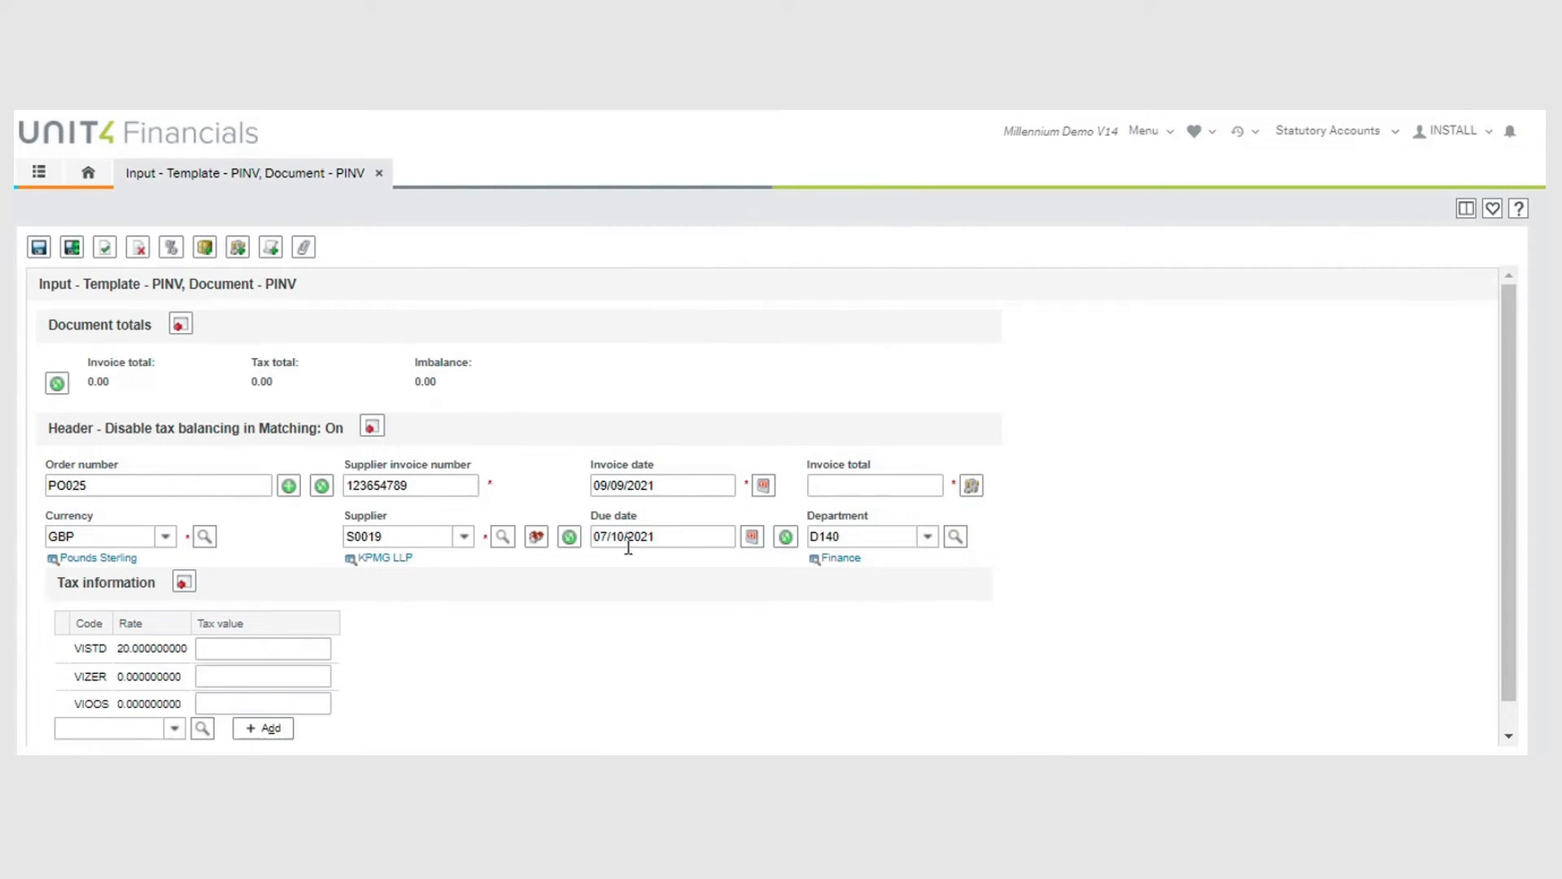
- Set the invoice total to 1200.00 and the VISTD tax value to 200.00
{"action": "left_click", "coordinate": [885, 486]}
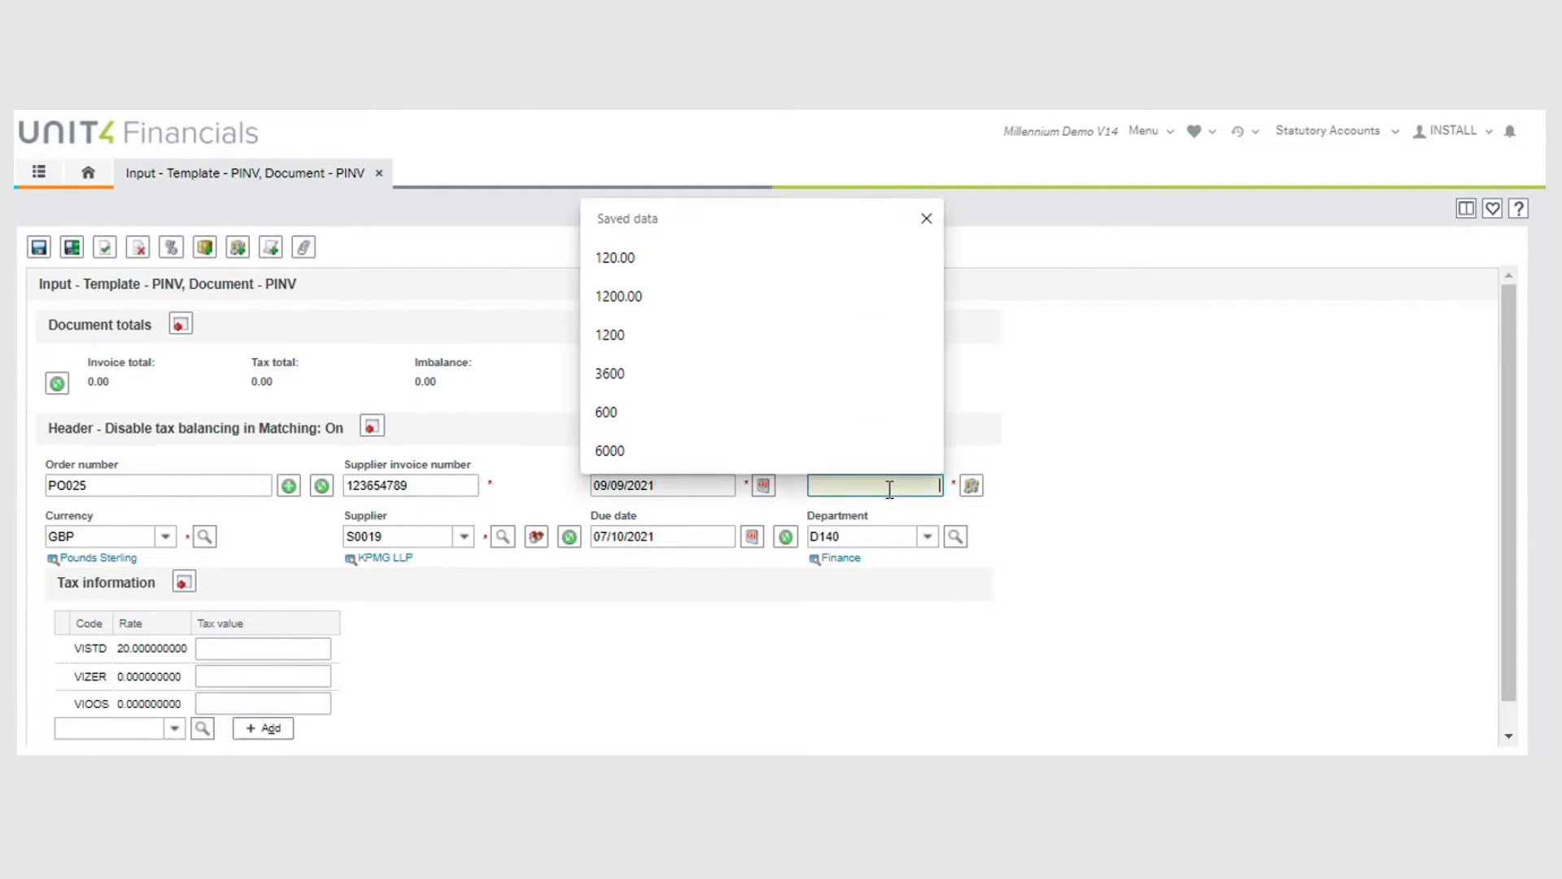
{"action": "left_click", "coordinate": [716, 339]}
{"action": "left_click", "coordinate": [304, 645]}
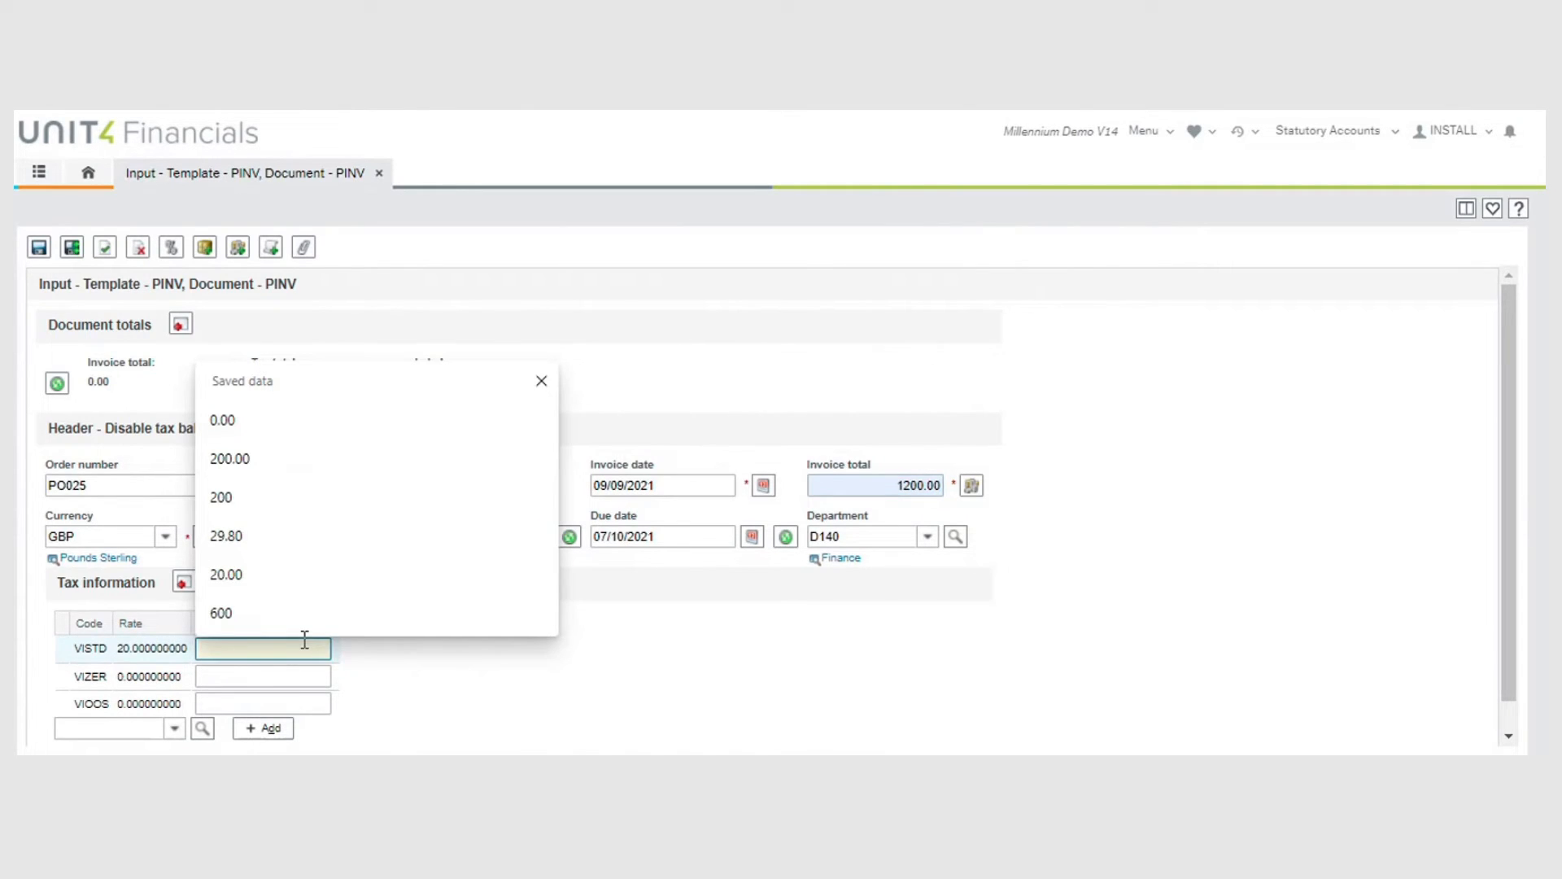
{"action": "left_click", "coordinate": [249, 457]}
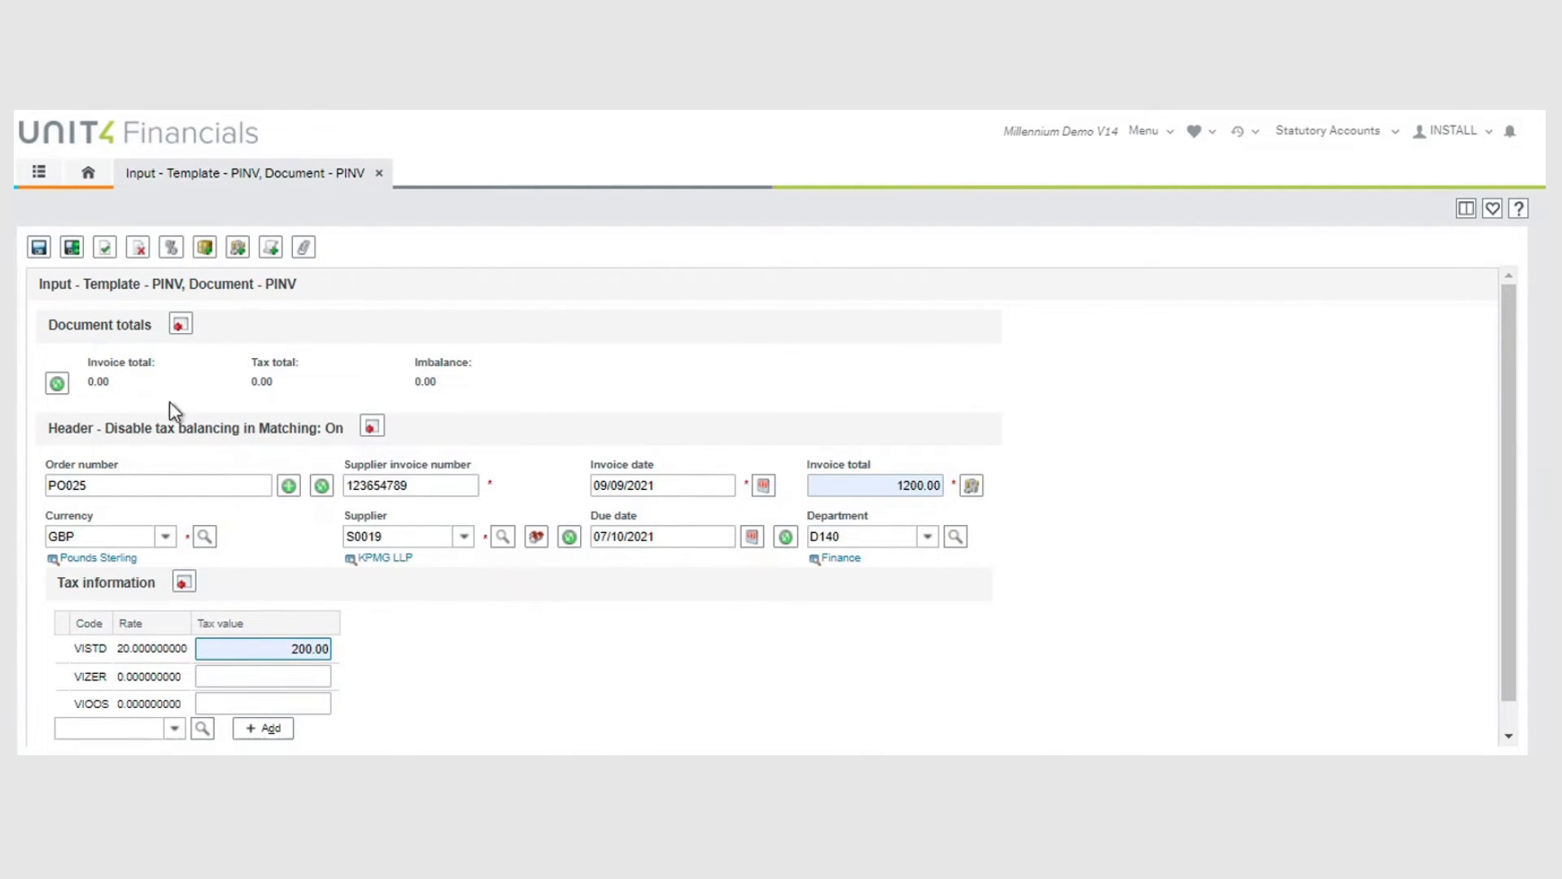
- Save the invoice as matchable and complete, view its match summary, and return to the invoice input
{"action": "left_click", "coordinate": [73, 249]}
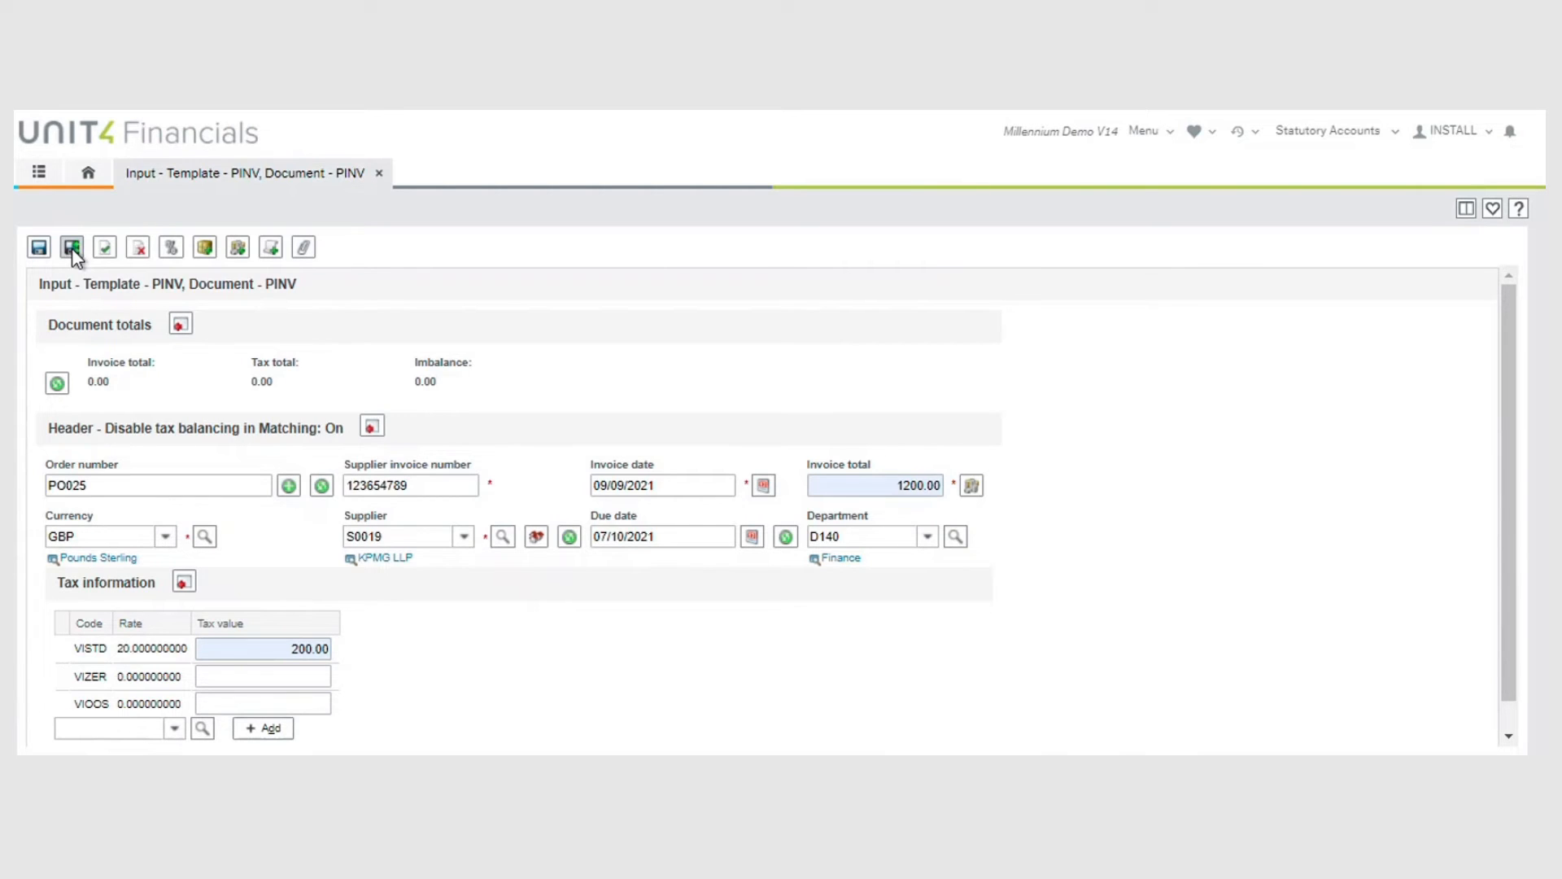
{"action": "left_click", "coordinate": [72, 248]}
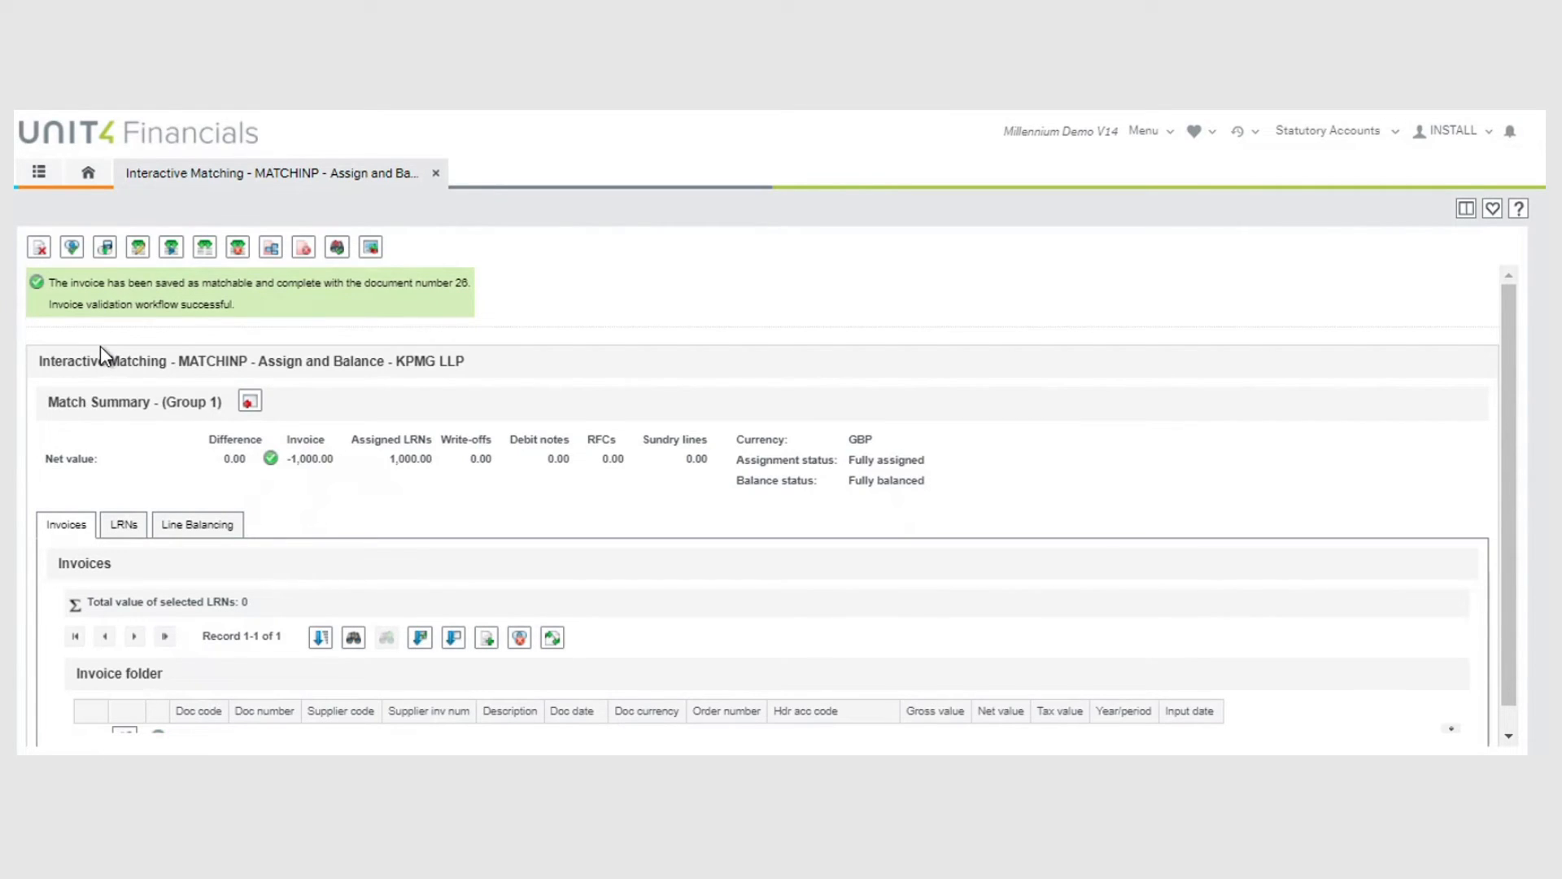
{"action": "left_click", "coordinate": [39, 249]}
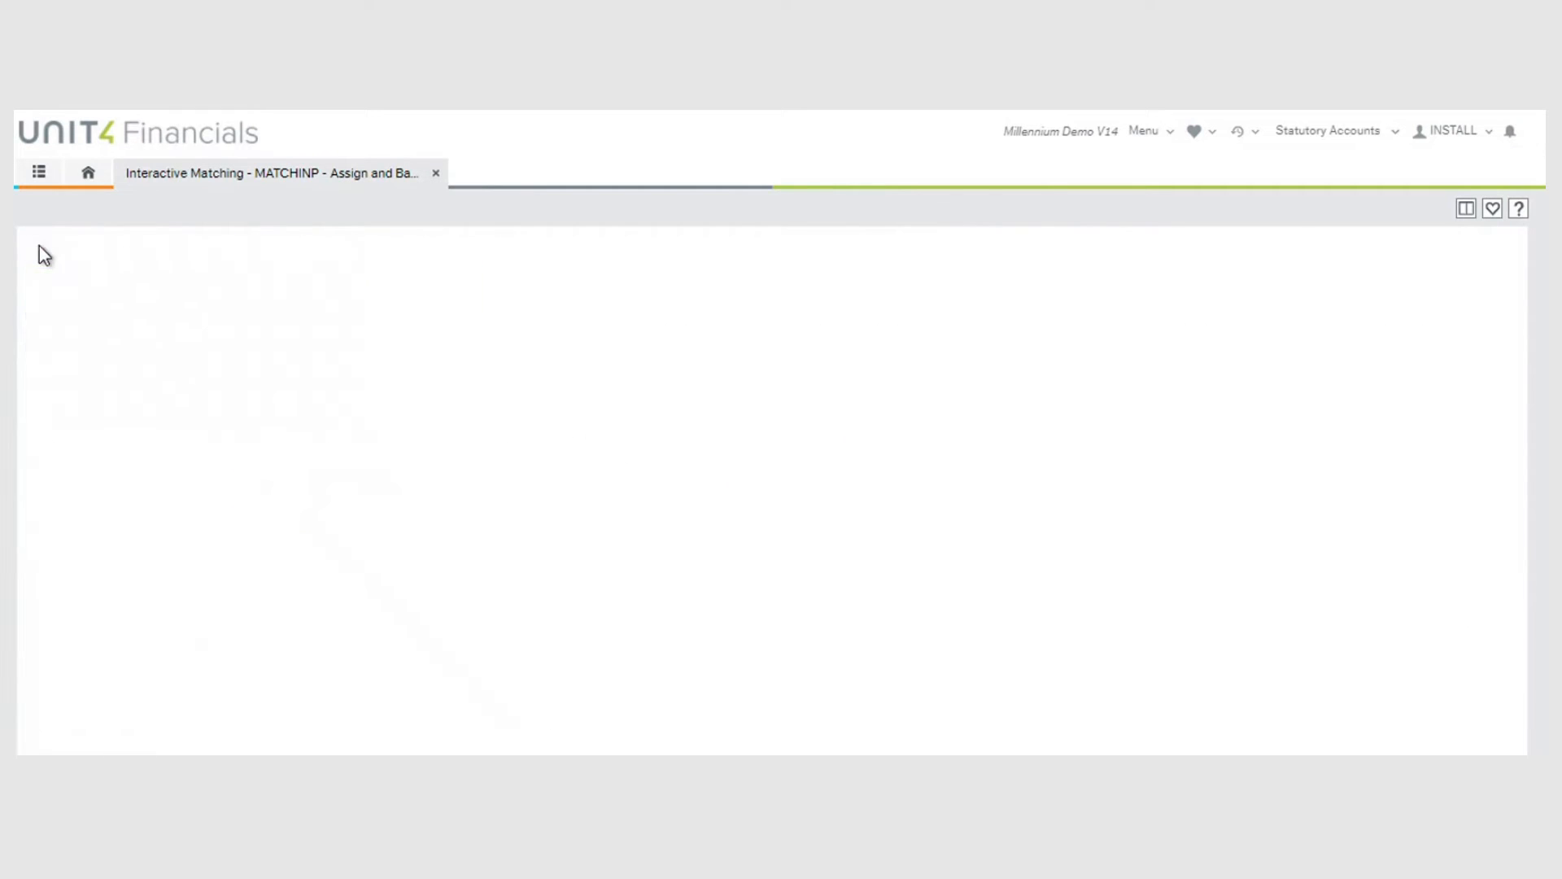
- Change the invoice total to 1205 and the VISTD tax value to 201, and save the invoice for matching again
{"action": "left_click", "coordinate": [879, 486]}
{"action": "left_click_drag", "start_coordinate": [879, 487], "coordinate": [1545, 398]}
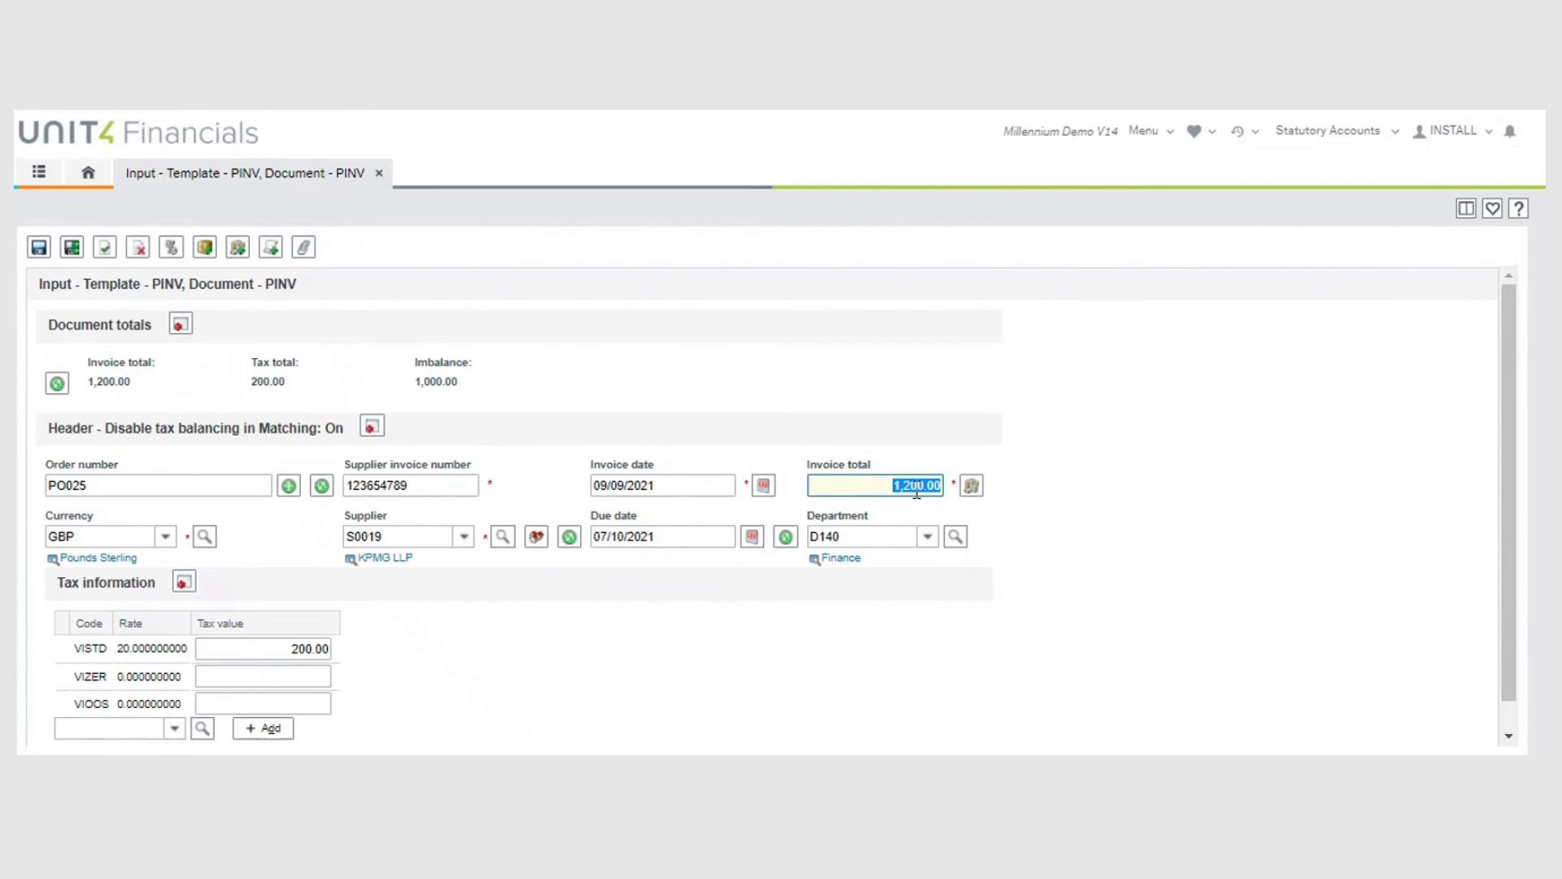
{"action": "type", "text": "1205"}
{"action": "left_click", "coordinate": [277, 648]}
{"action": "type", "text": "201"}
{"action": "left_click", "coordinate": [71, 247]}
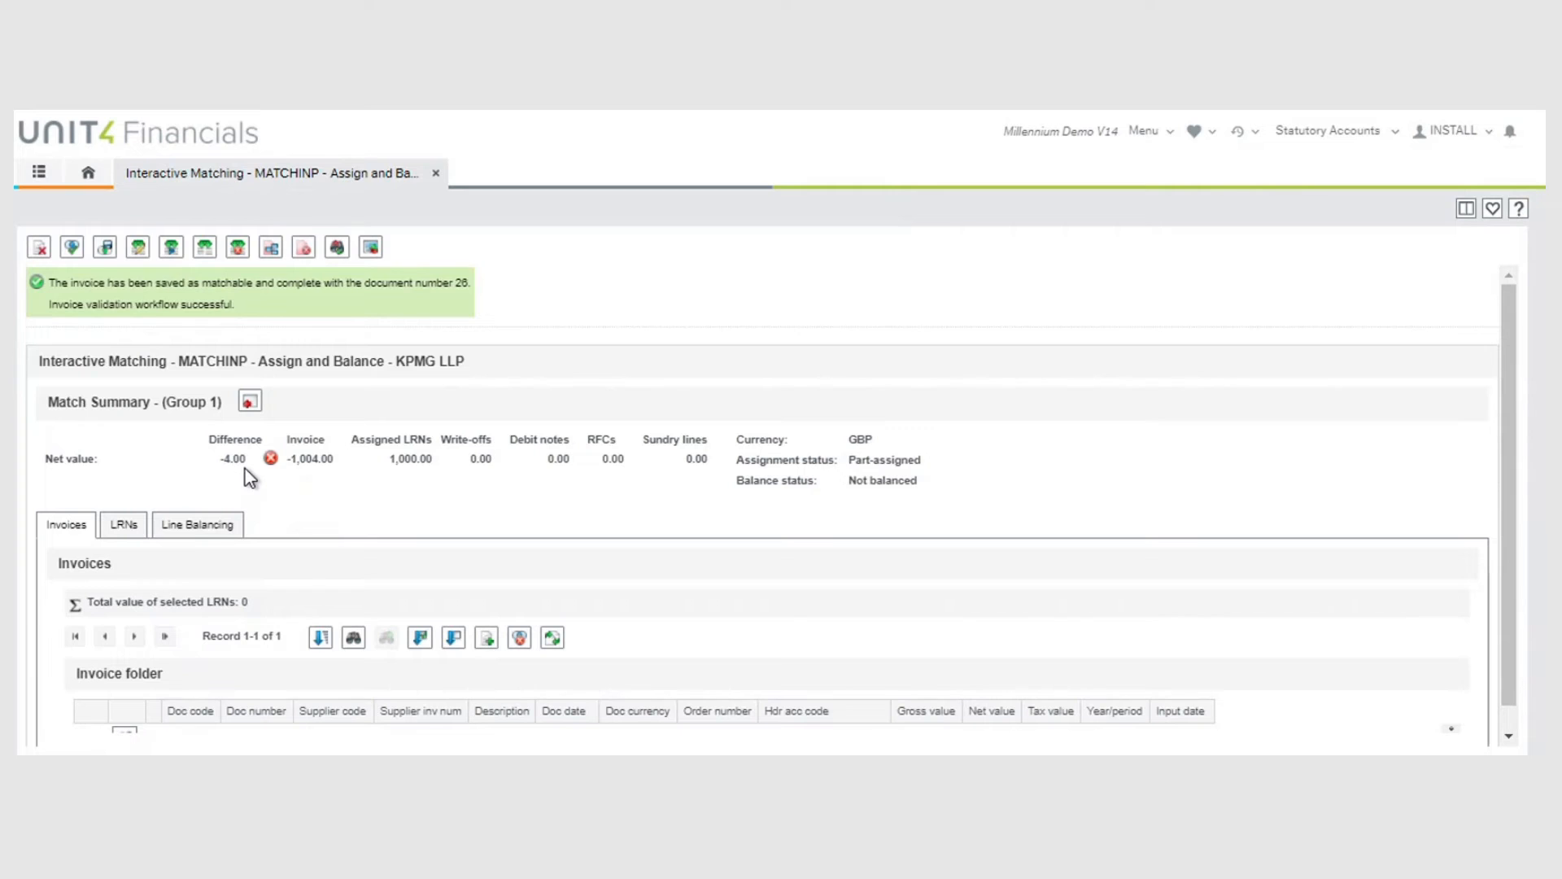
- In line balancing, set the AUDITFEE line value to 1004.00 and apply a Write-off discrepancy with reason code VALUE
{"action": "left_click", "coordinate": [199, 529]}
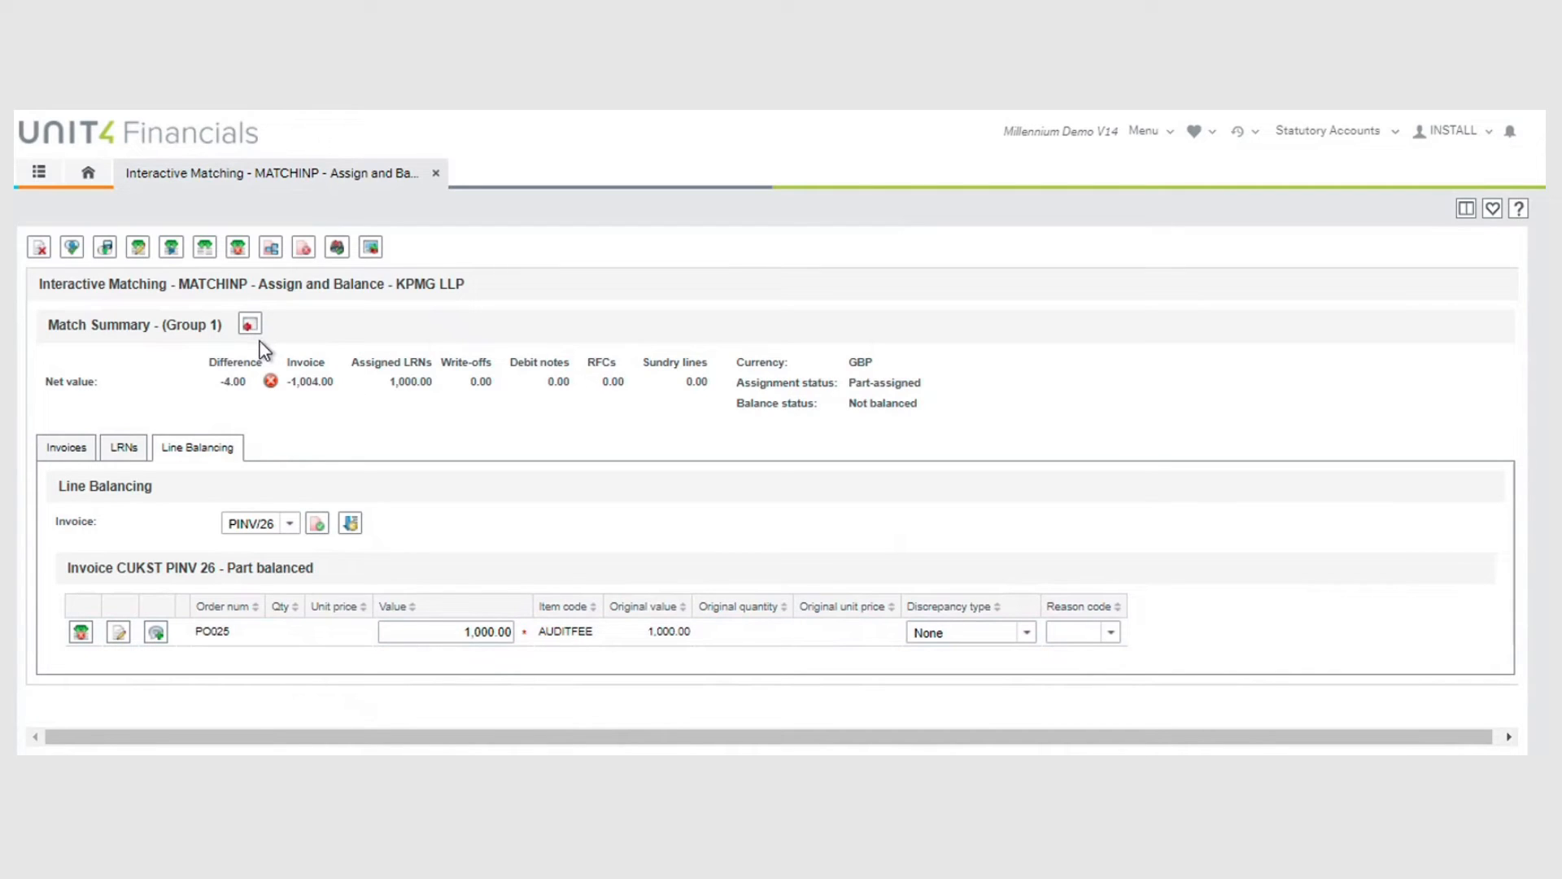
{"action": "left_click", "coordinate": [449, 631]}
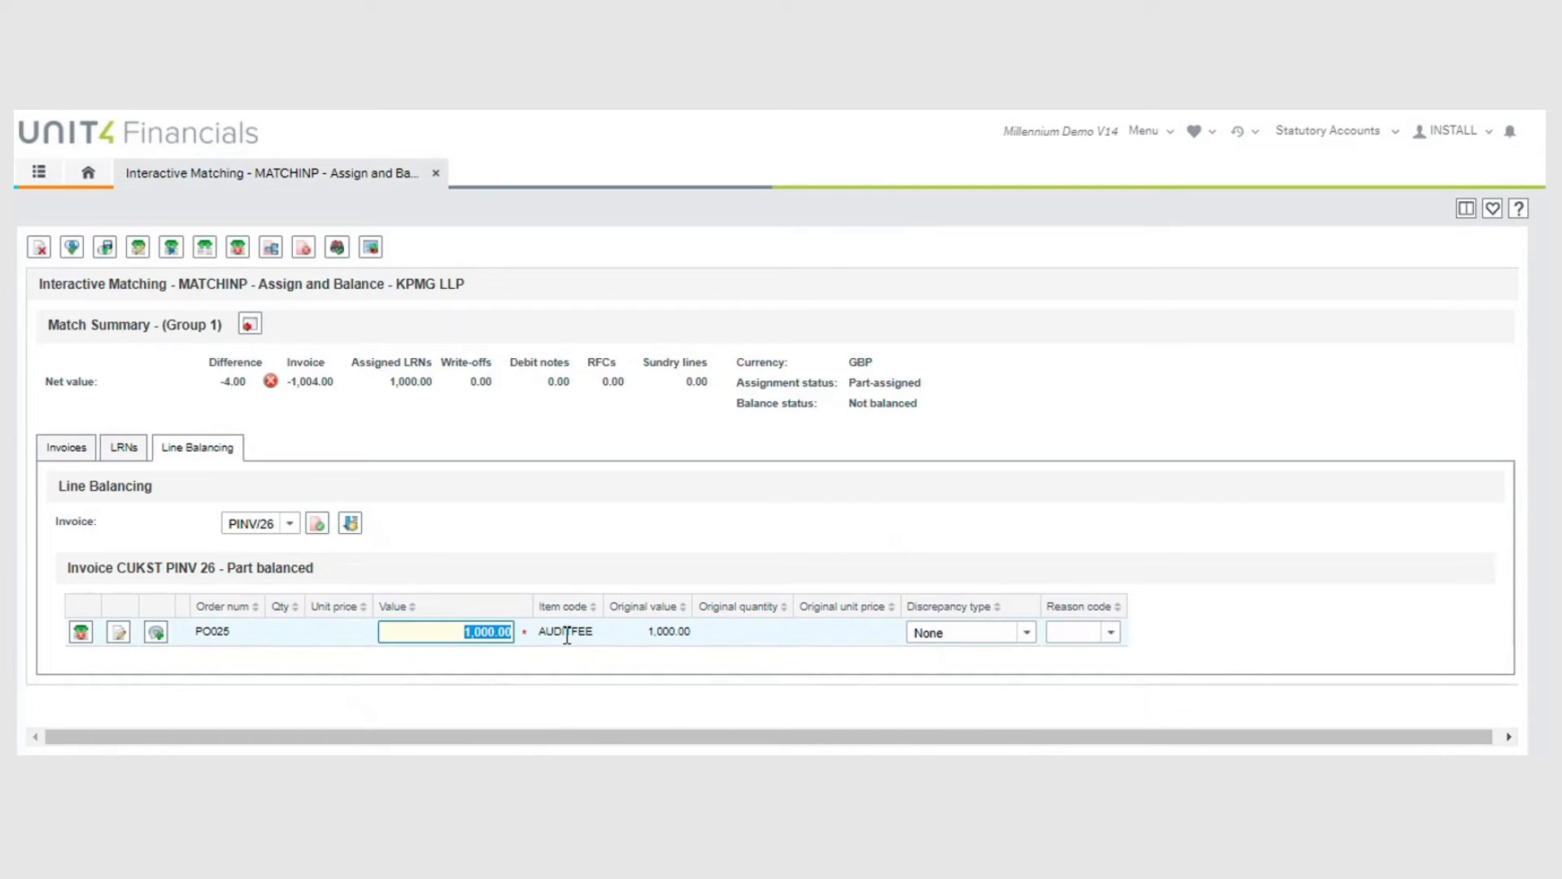
{"action": "type", "text": "1004.00"}
{"action": "left_click", "coordinate": [1027, 634]}
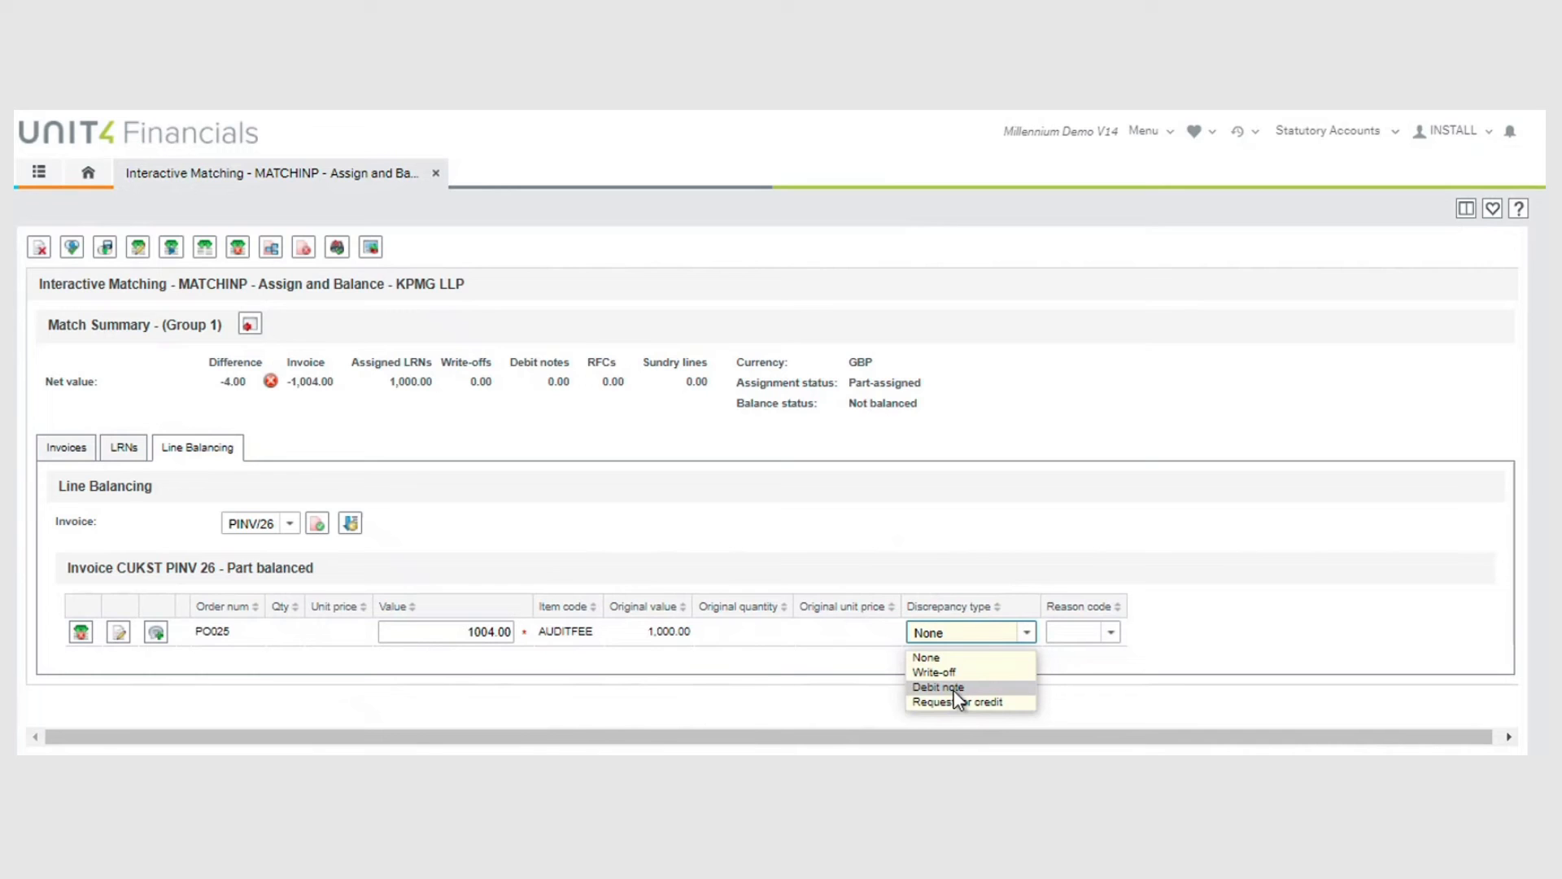
{"action": "left_click", "coordinate": [951, 673]}
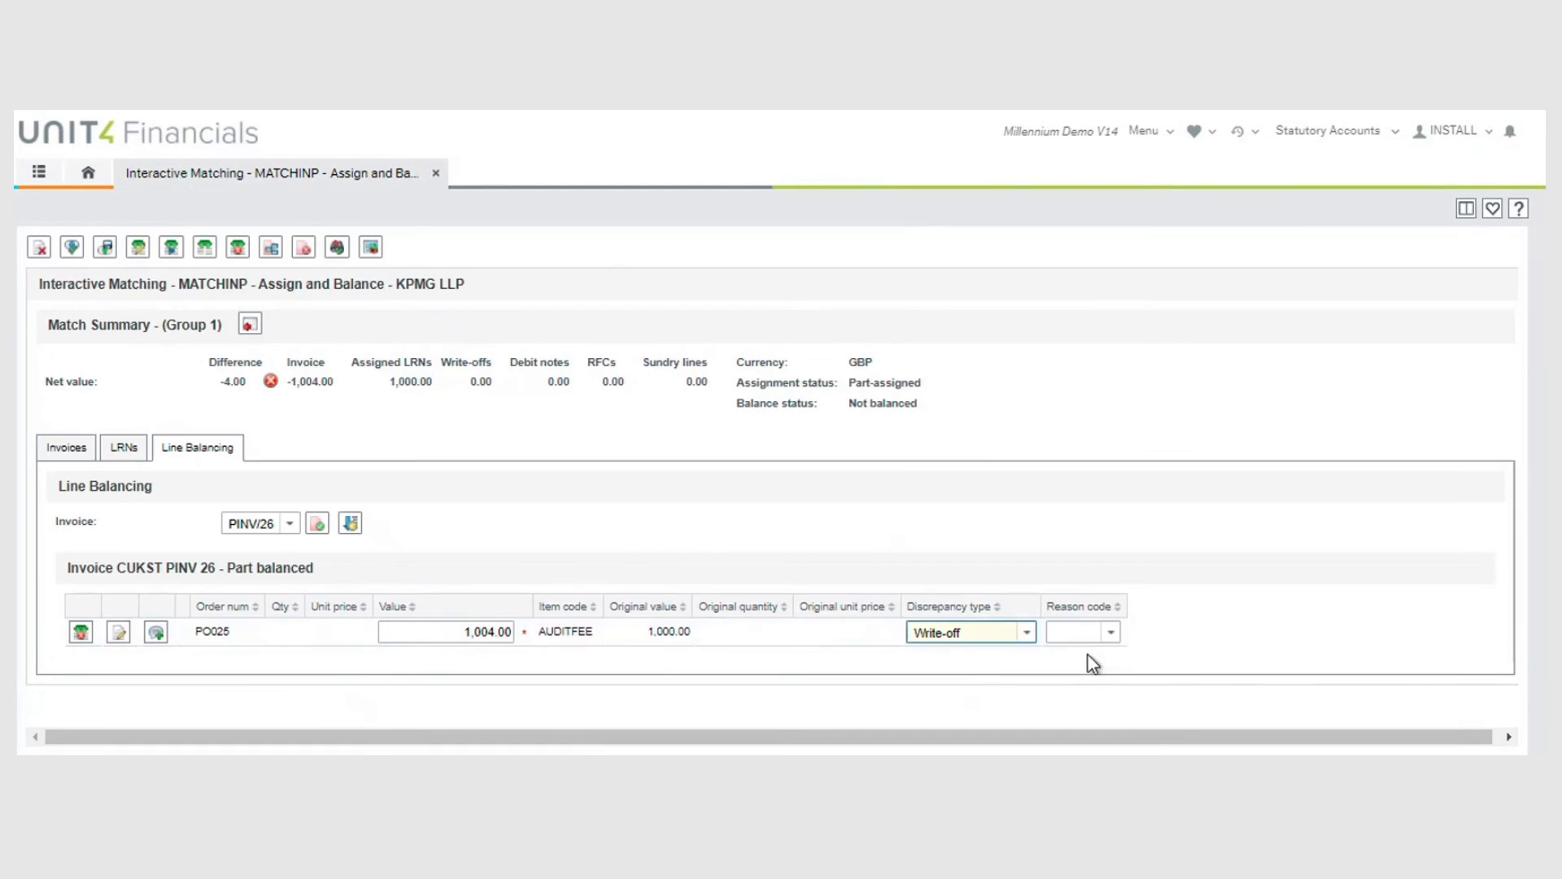
{"action": "left_click", "coordinate": [1109, 634]}
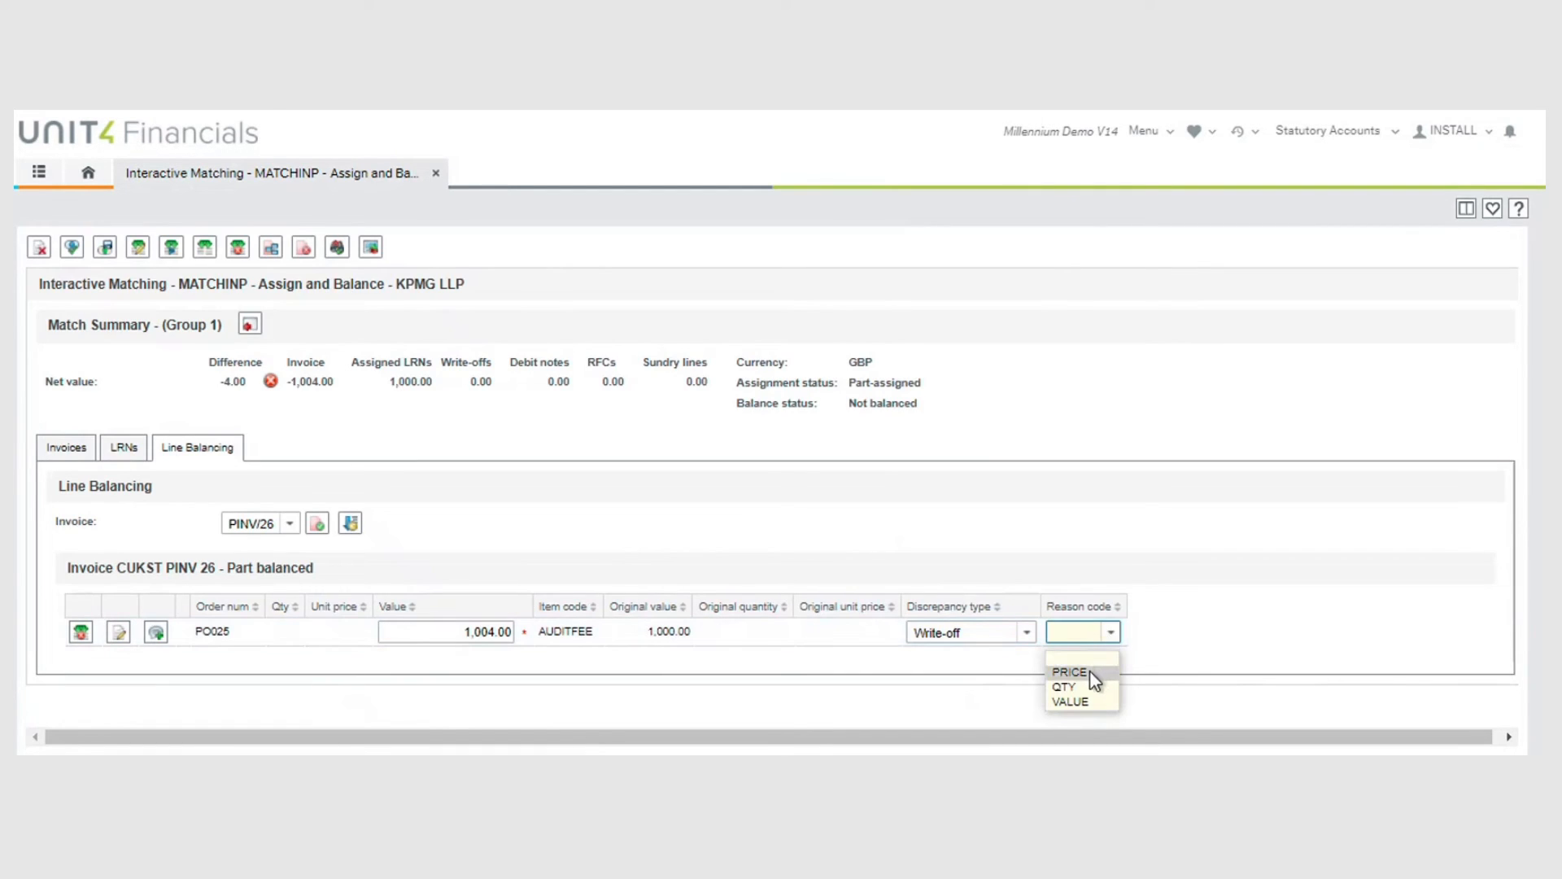
{"action": "left_click", "coordinate": [1072, 701]}
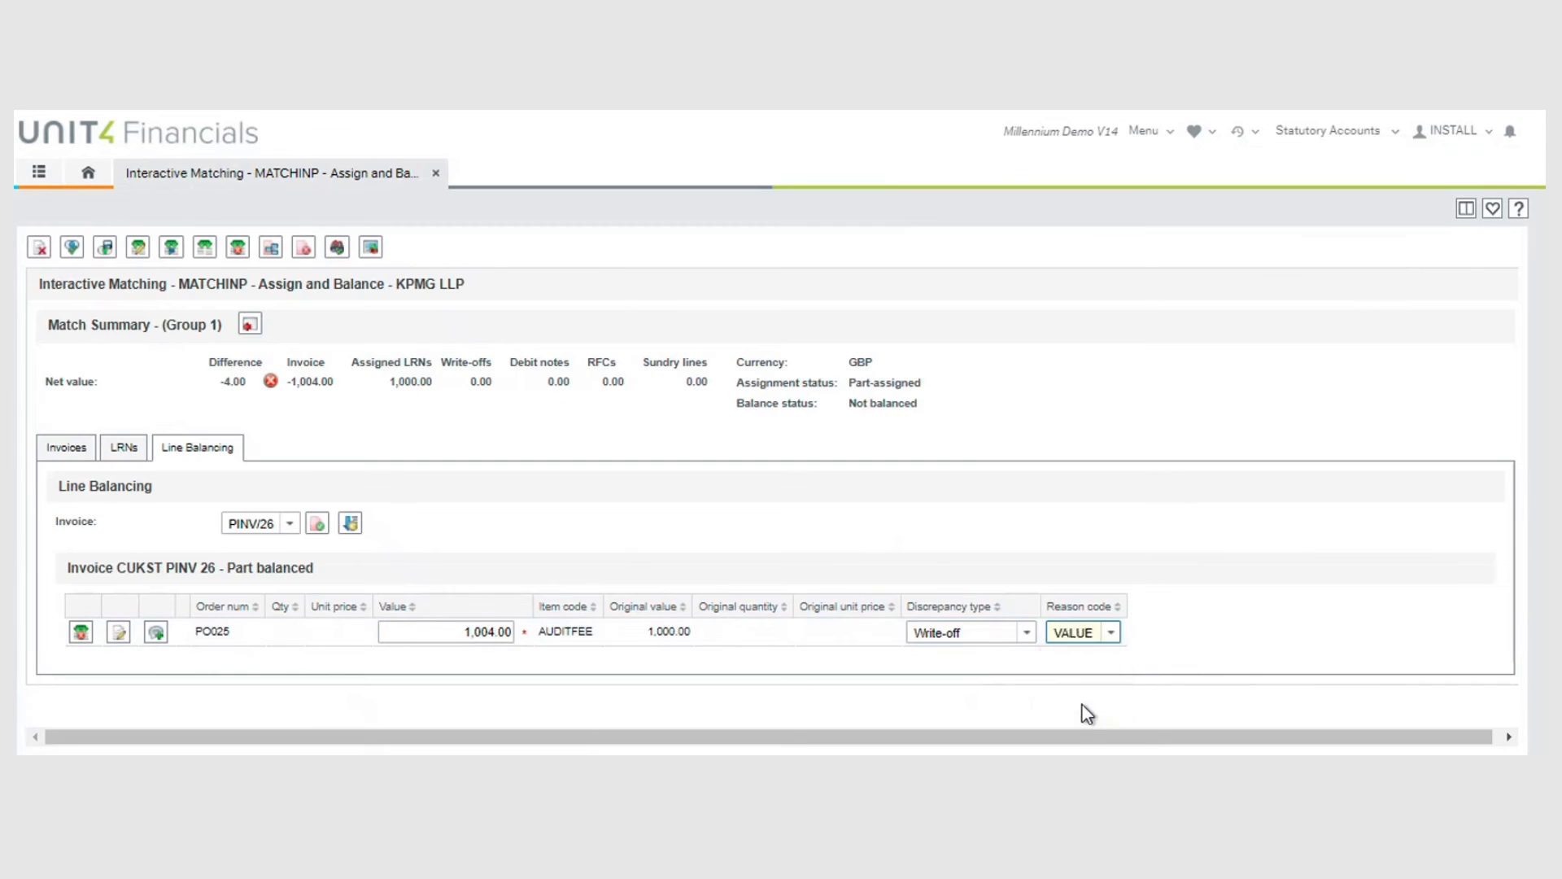
{"action": "left_click", "coordinate": [317, 527]}
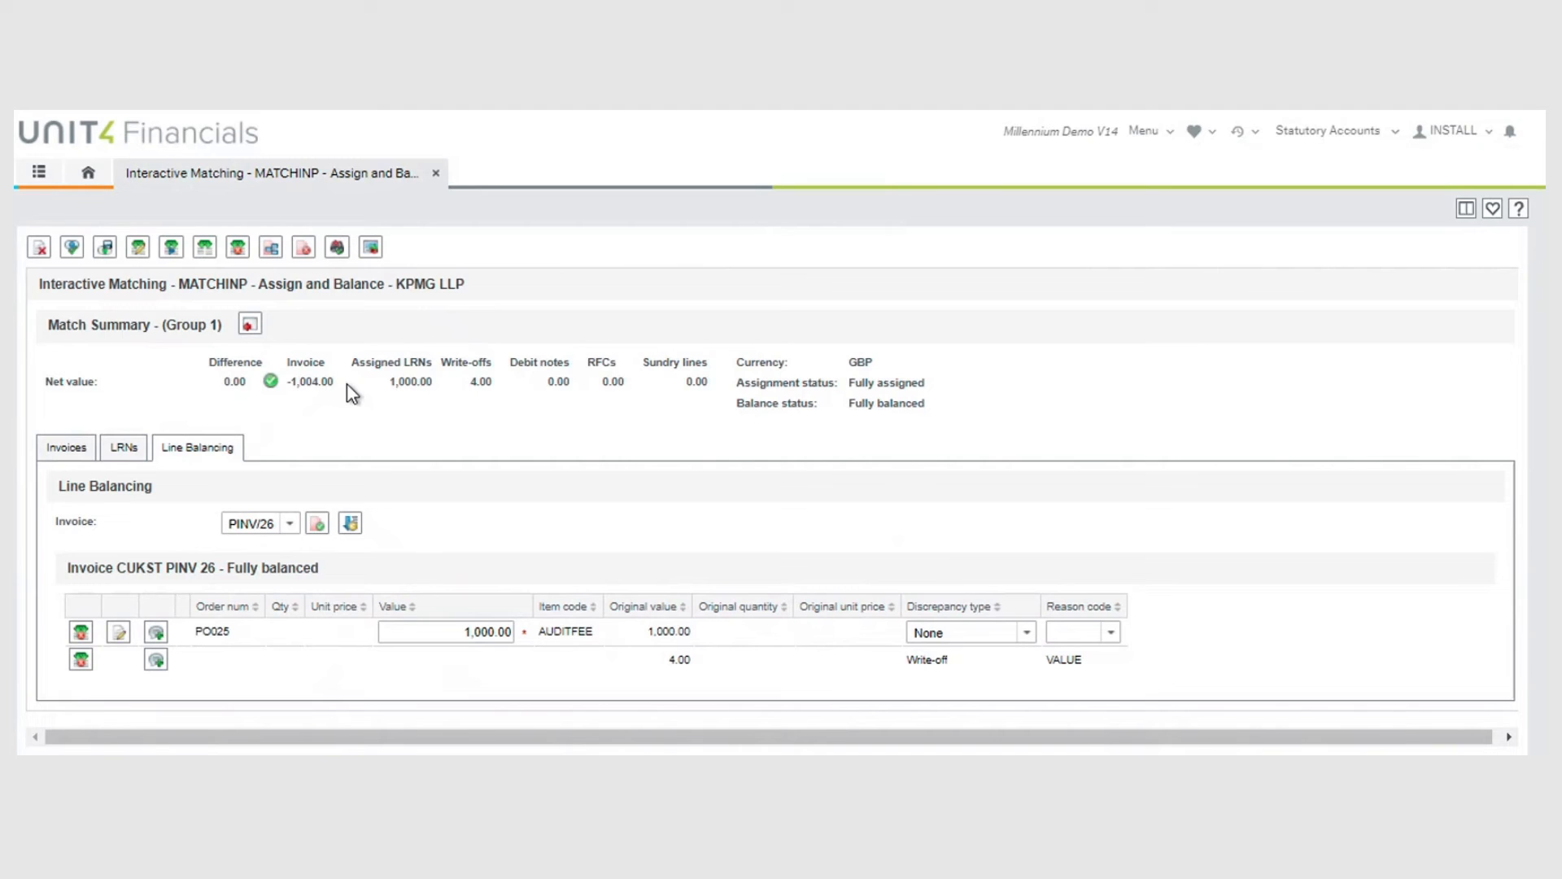
- Submit the balanced match group for posting and close the information page
{"action": "left_click", "coordinate": [73, 249]}
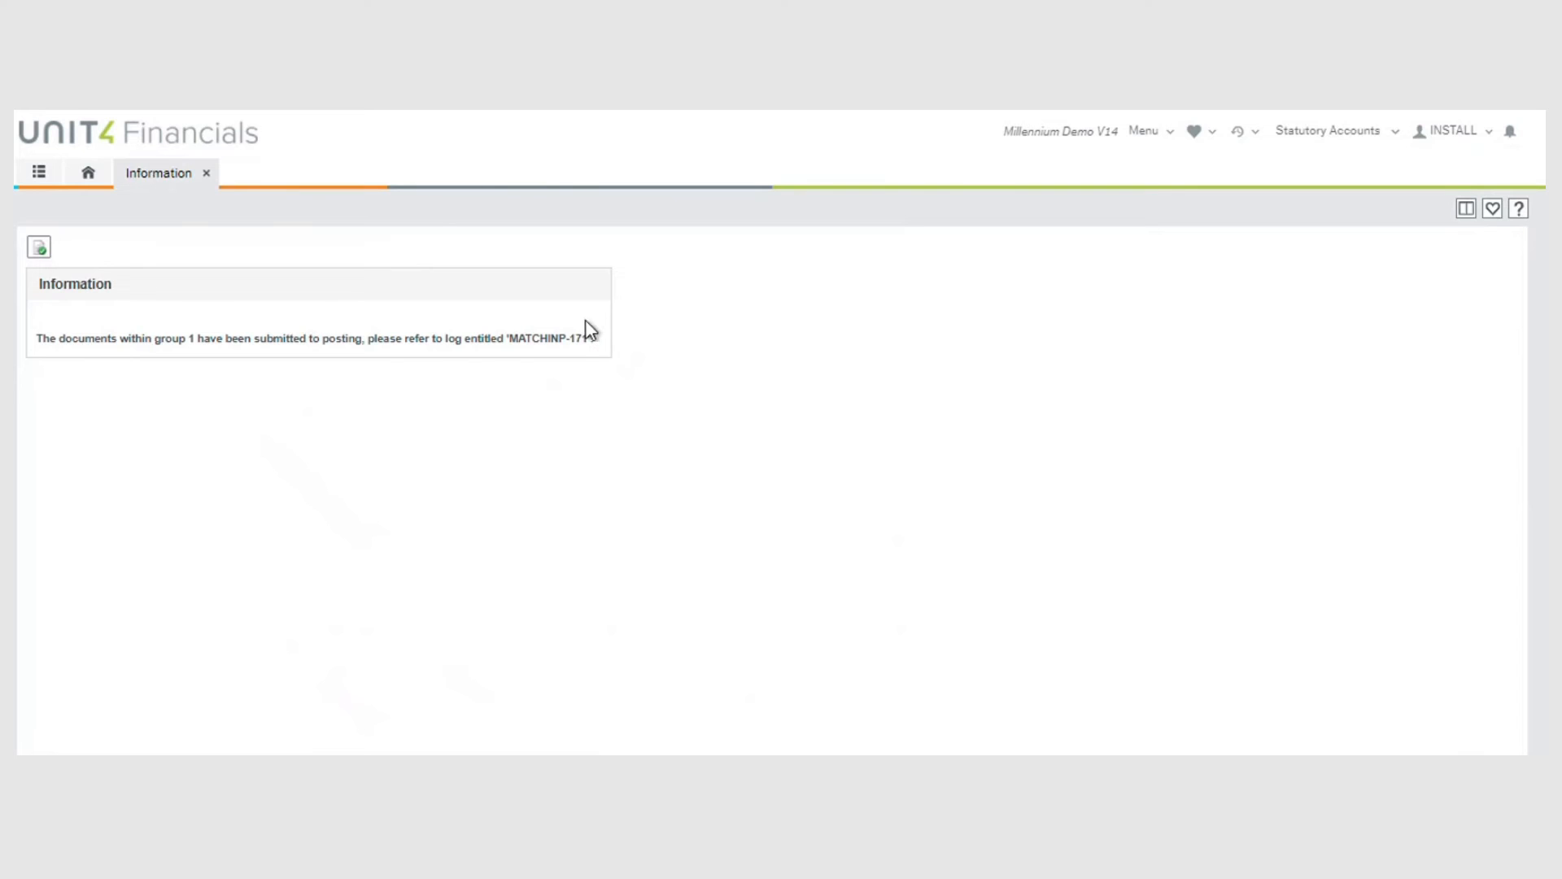
{"action": "left_click", "coordinate": [42, 258]}
{"action": "left_click", "coordinate": [206, 173]}
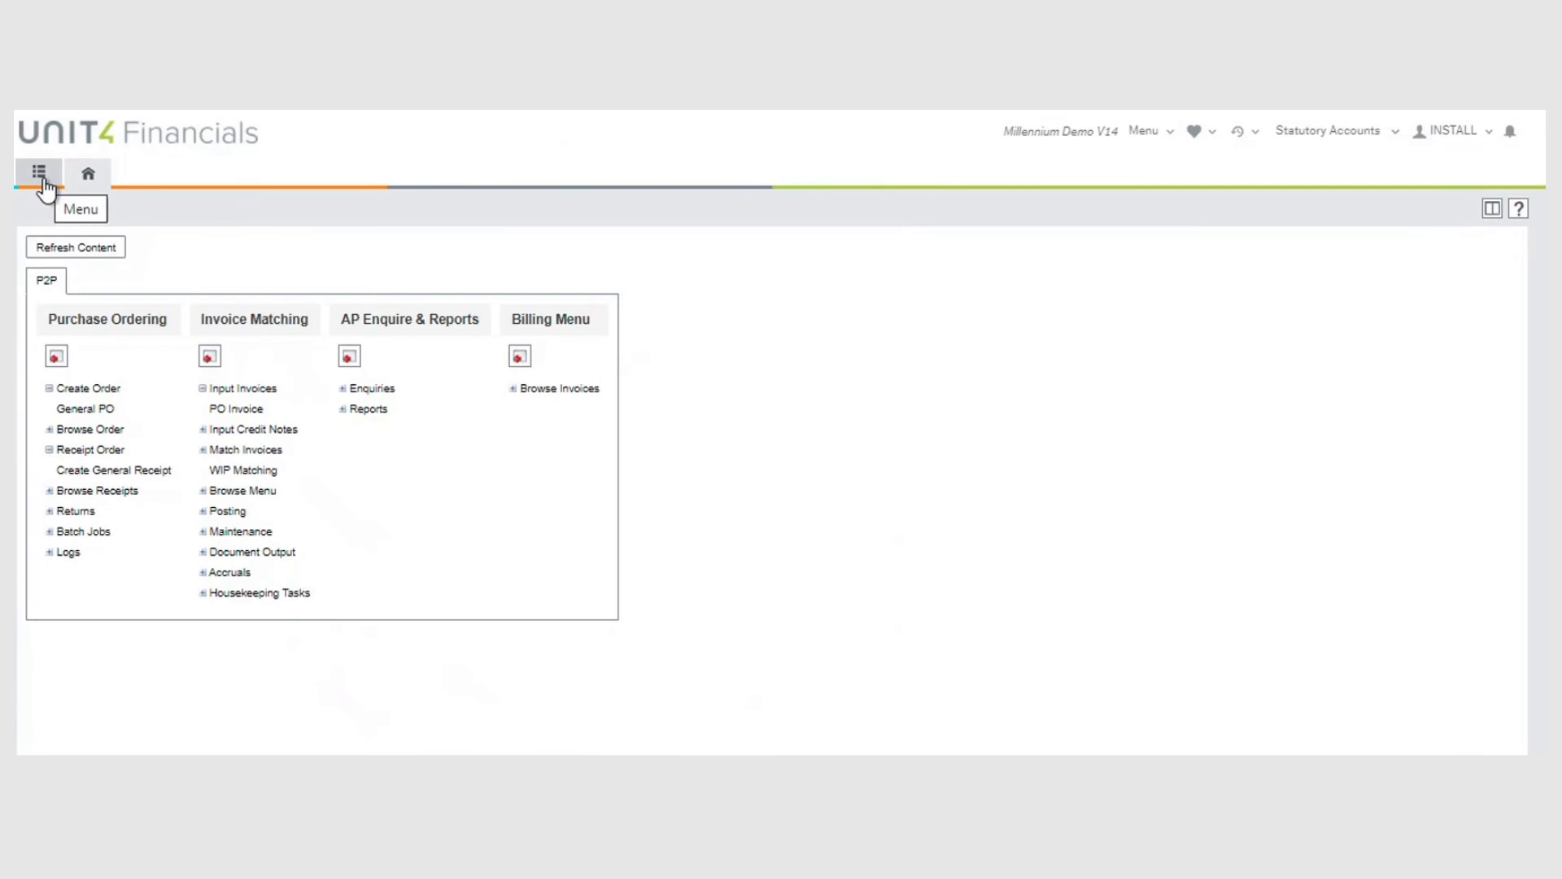
- Run the Supplier Ledger report for posted documents using the default input date filter
{"action": "left_click", "coordinate": [369, 413]}
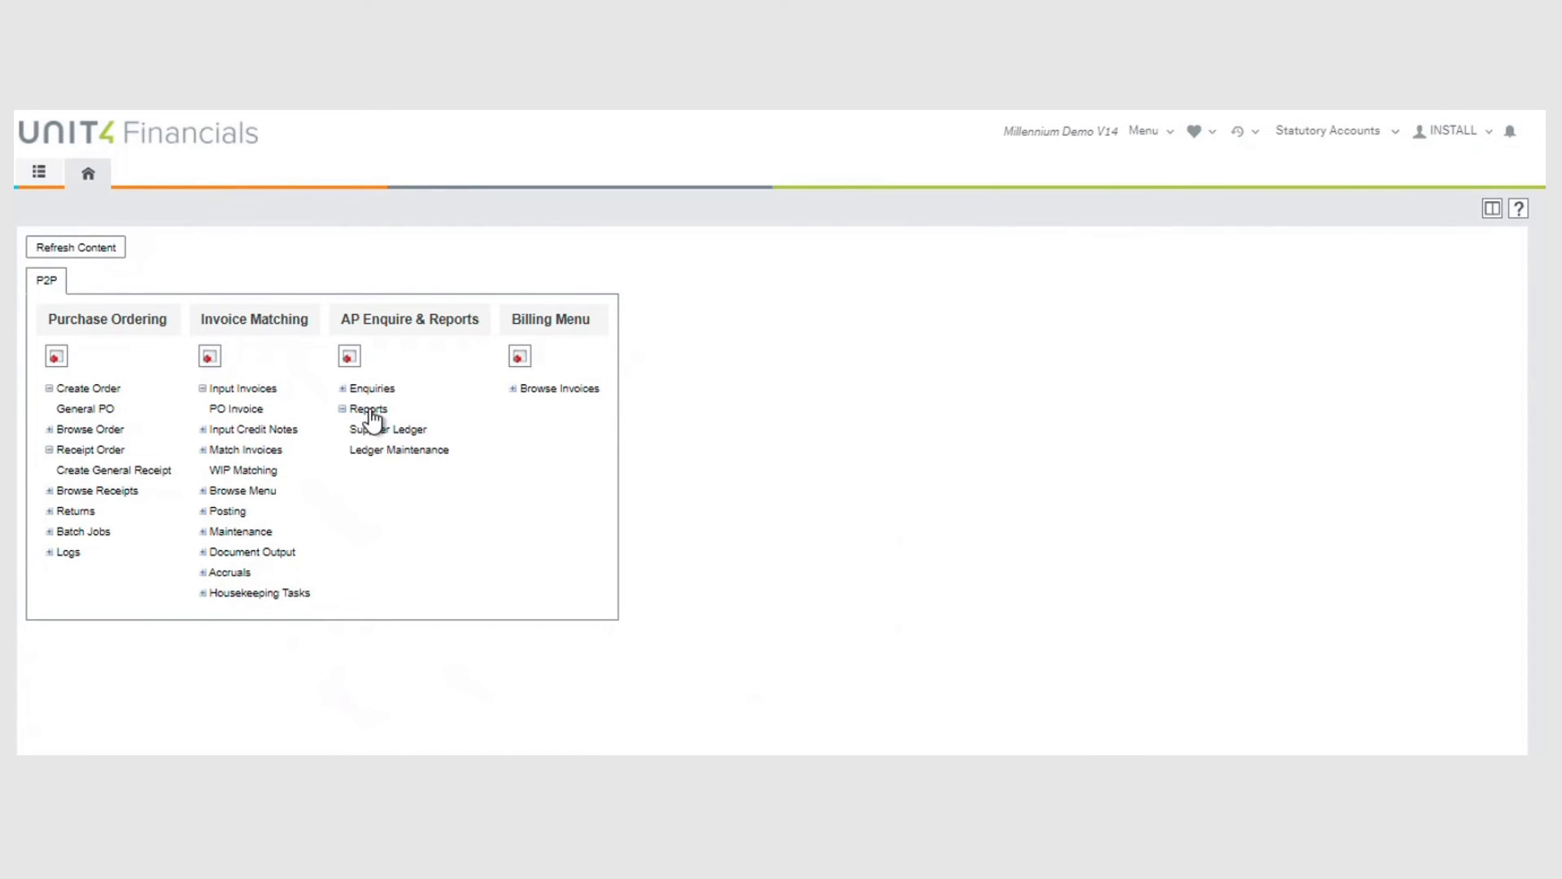
{"action": "left_click", "coordinate": [382, 428]}
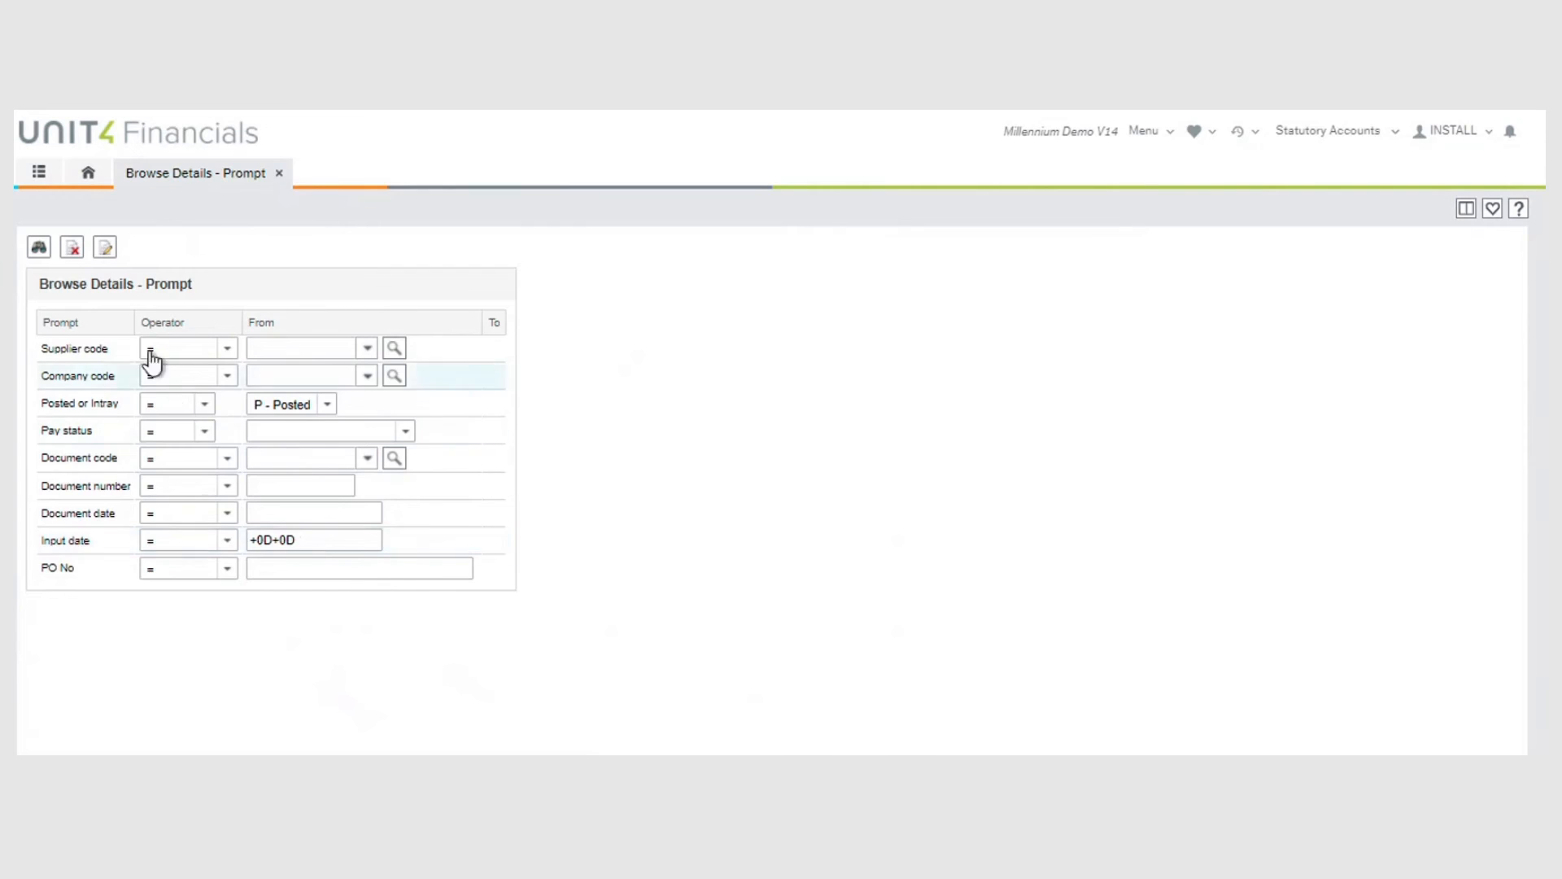
{"action": "left_click", "coordinate": [39, 246]}
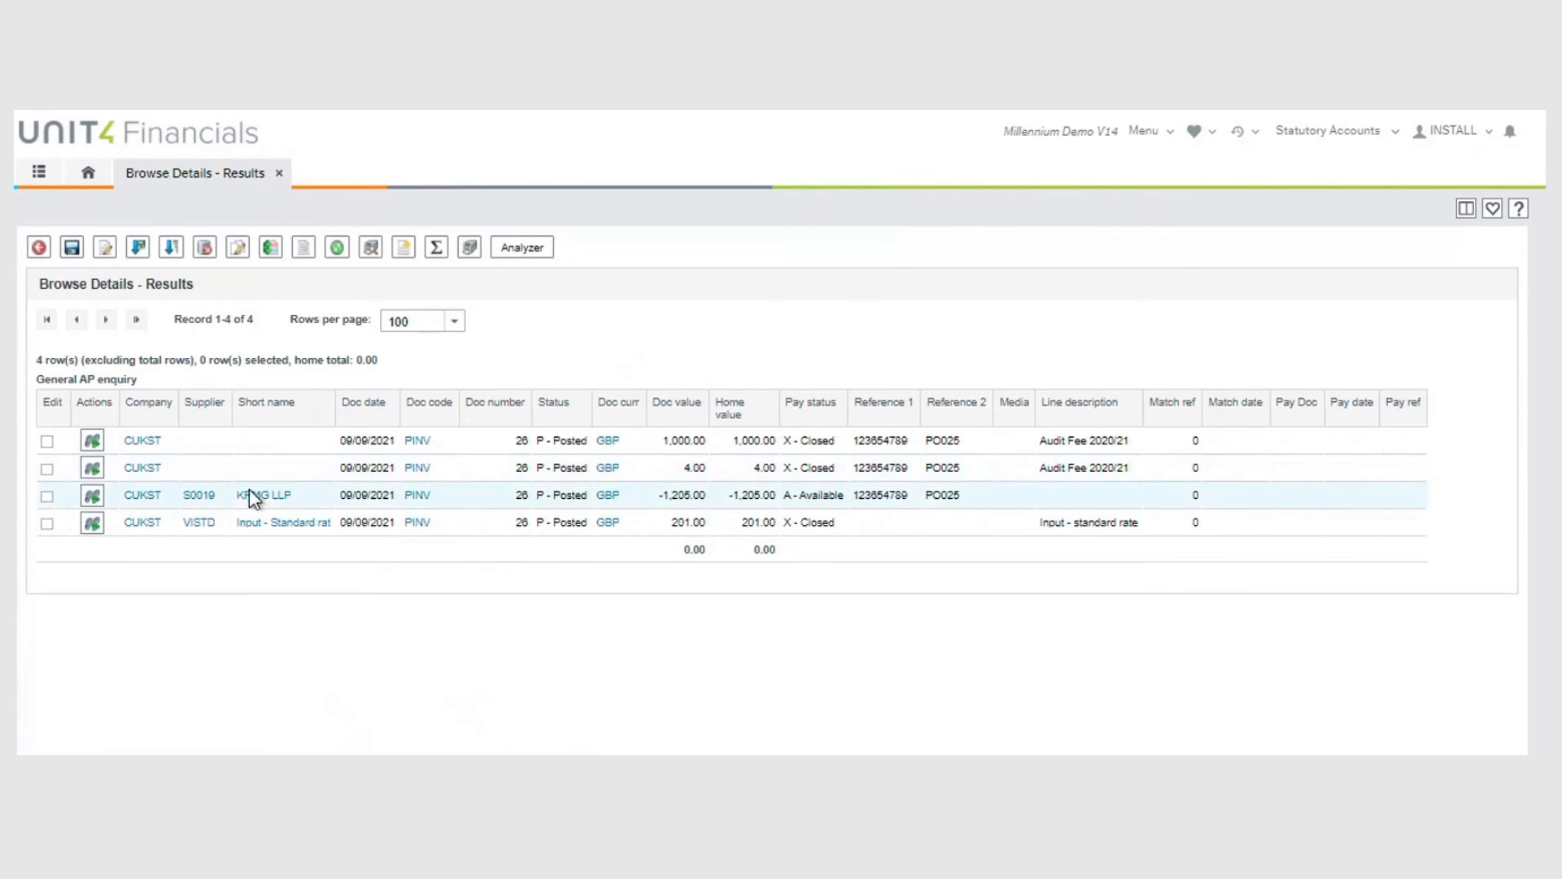